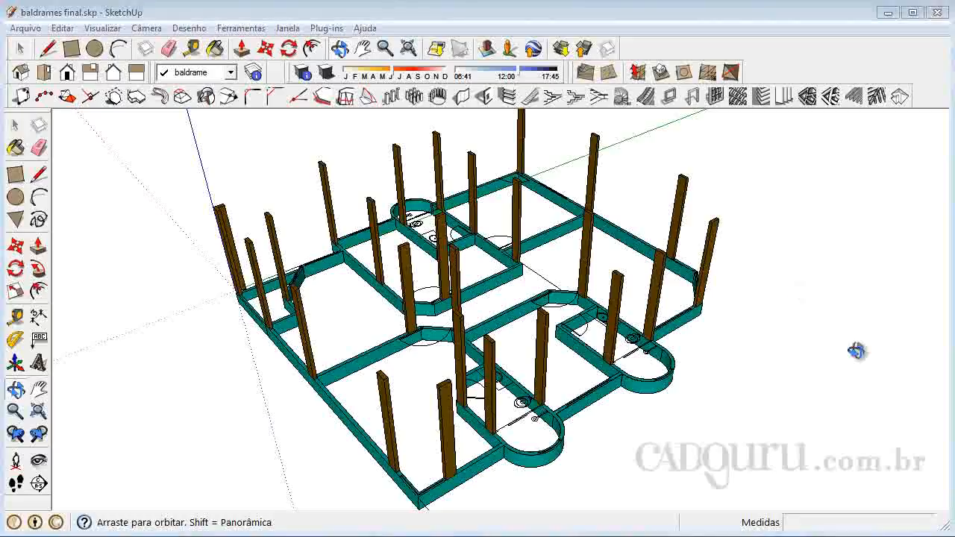
# Examine the teal foundation beams and brown columns of the house model from several angles.
pyautogui.click(16, 126)
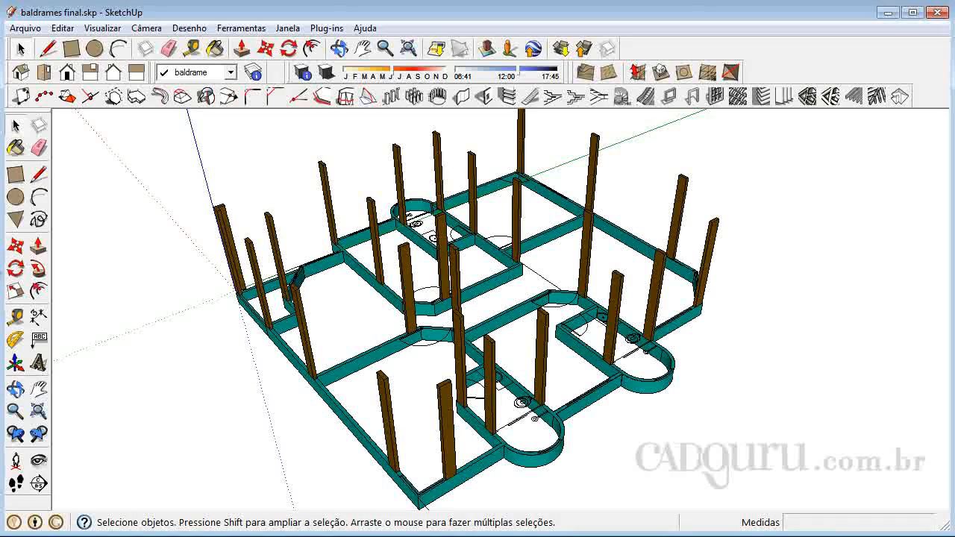
pyautogui.moveTo(213, 458); pyautogui.dragTo(657, 322, button='middle')
pyautogui.moveTo(657, 323); pyautogui.dragTo(428, 403)
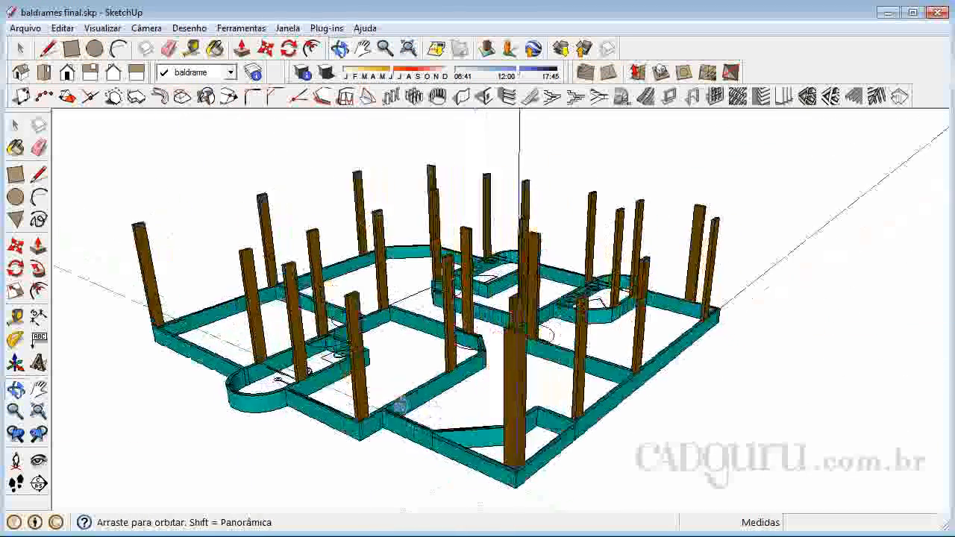
pyautogui.moveTo(432, 270); pyautogui.dragTo(507, 327)
pyautogui.scroll(-2, 560, 232)
pyautogui.moveTo(346, 323); pyautogui.dragTo(544, 331)
pyautogui.moveTo(428, 403); pyautogui.dragTo(576, 381)
pyautogui.scroll(-1, 538, 259)
pyautogui.scroll(1, 543, 432)
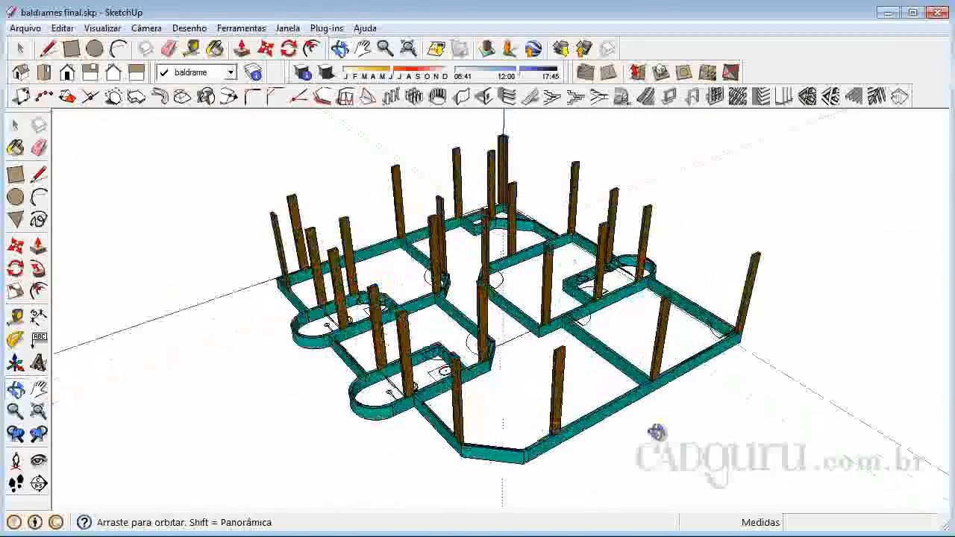
pyautogui.scroll(1, 656, 418)
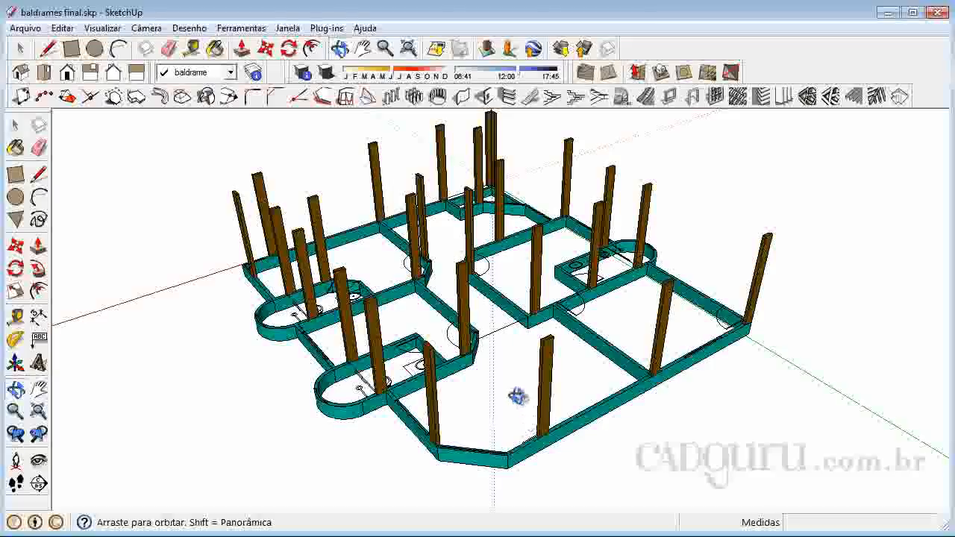
pyautogui.moveTo(490, 353); pyautogui.dragTo(507, 259)
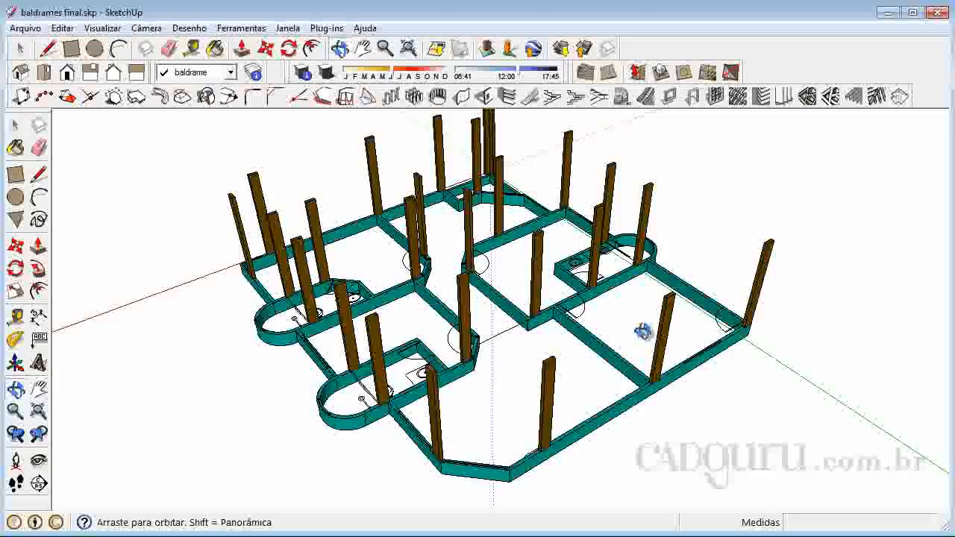
pyautogui.press('space')
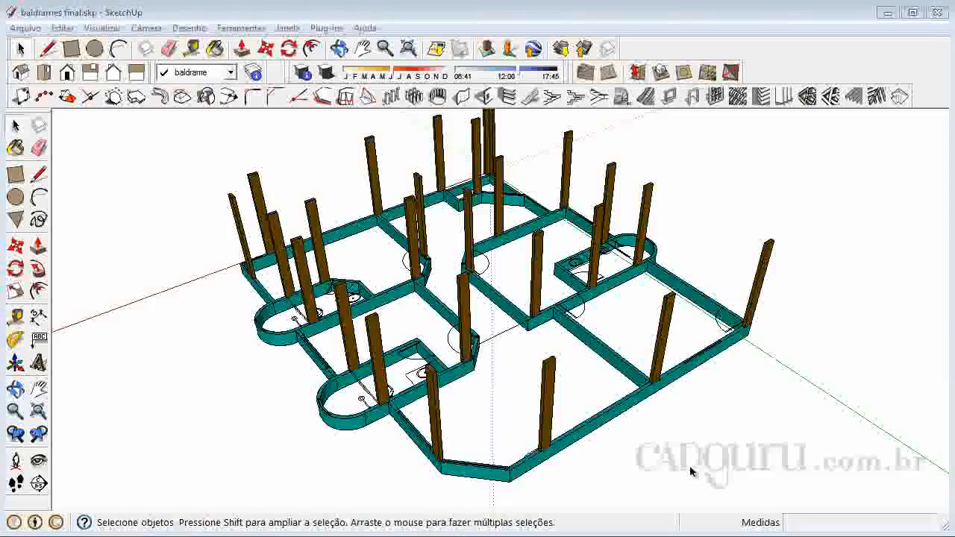
pyautogui.click(627, 411)
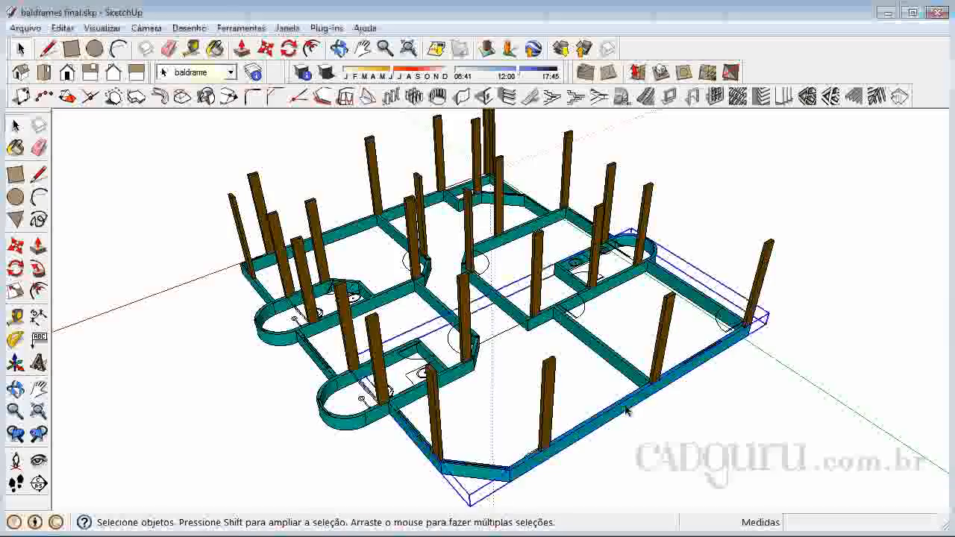
pyautogui.keyDown('shift'); pyautogui.click(520, 237); pyautogui.keyUp('shift')
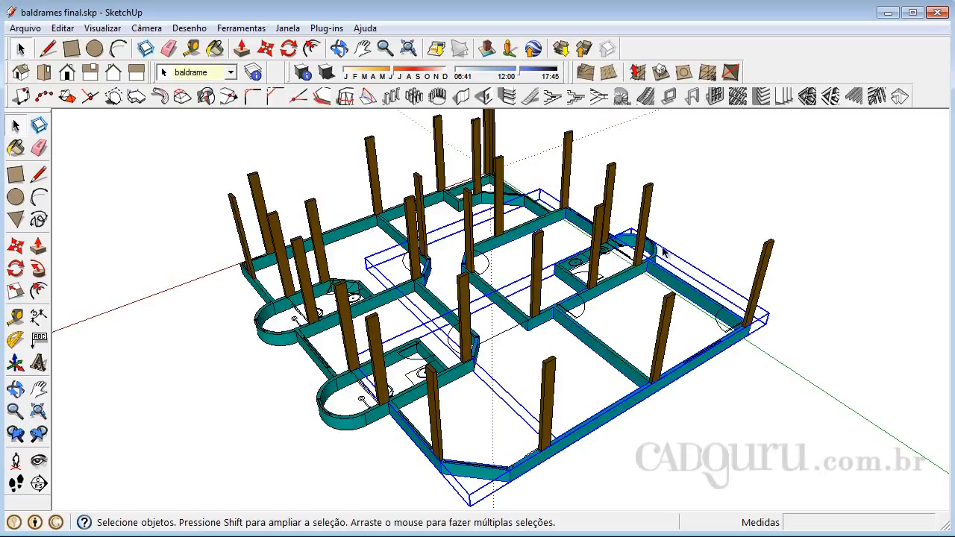
pyautogui.keyDown('shift'); pyautogui.click(388, 228); pyautogui.keyUp('shift')
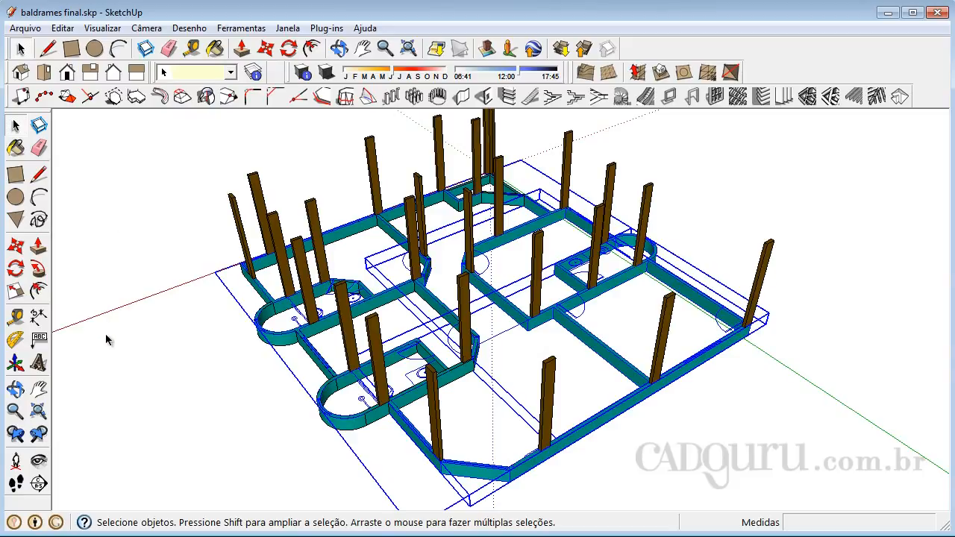
pyautogui.scroll(-1, 574, 142)
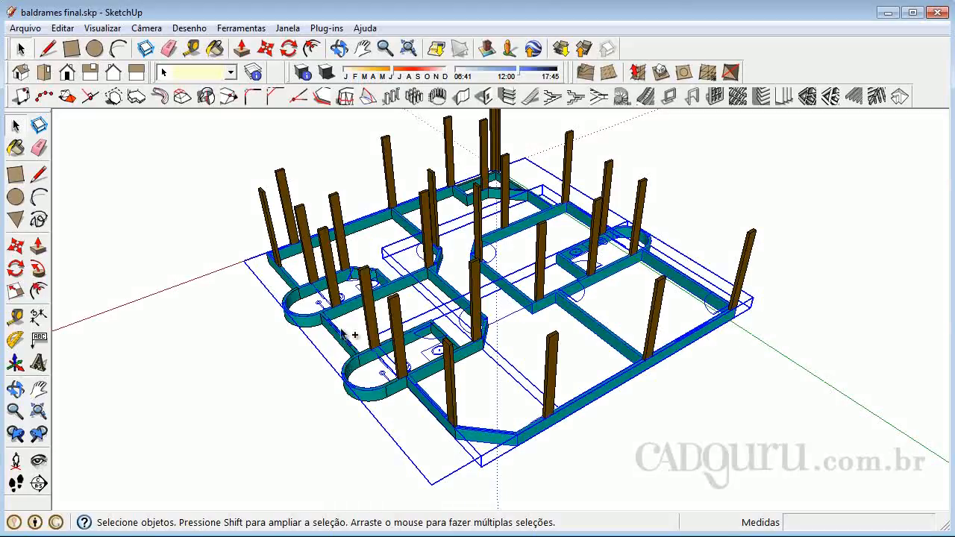
pyautogui.hotkey('ctrl', 'v')
pyautogui.scroll(-2, 337, 232)
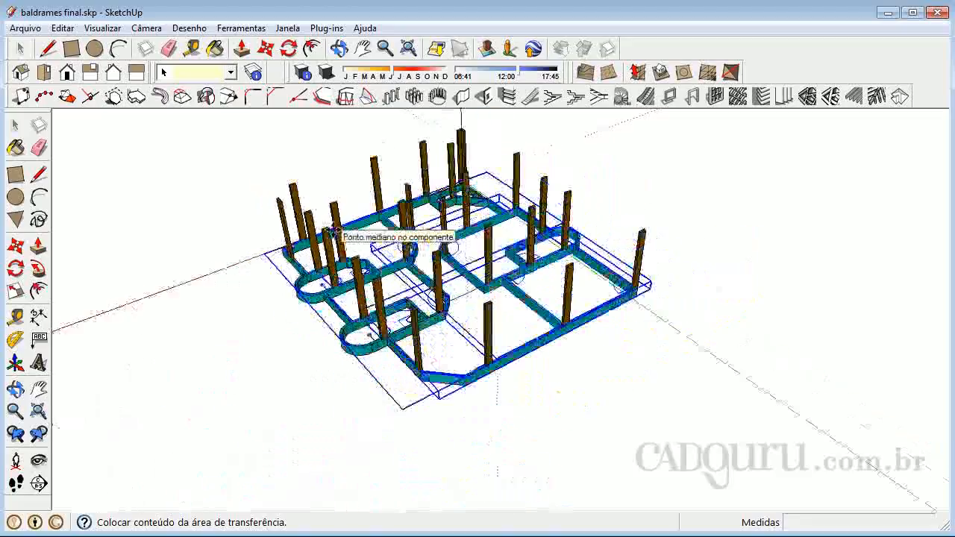
pyautogui.scroll(-1, 364, 234)
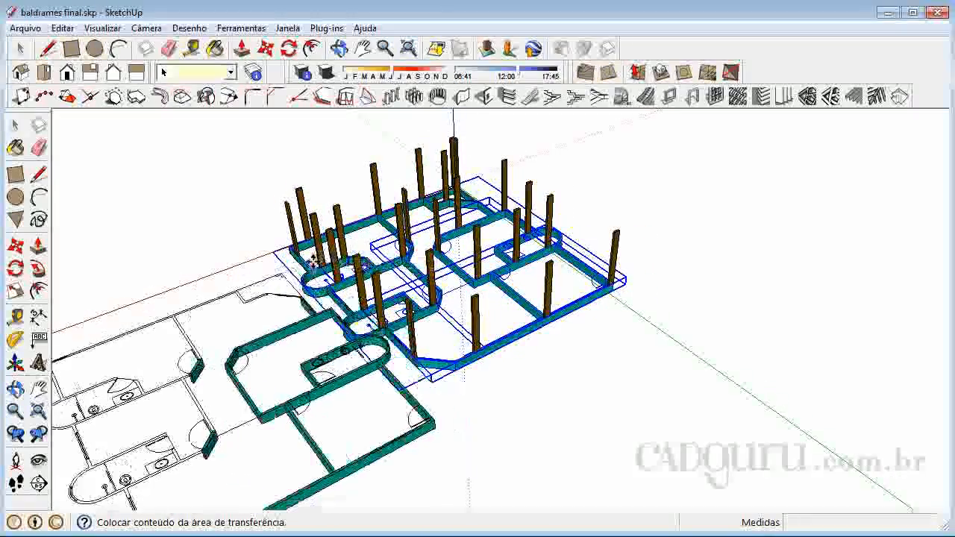
pyautogui.click(274, 260)
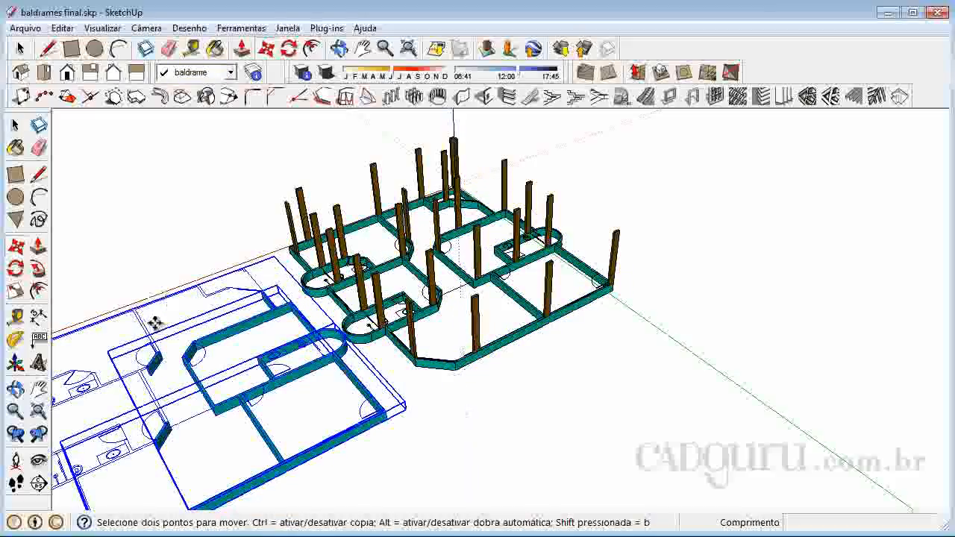
pyautogui.scroll(3, 254, 307)
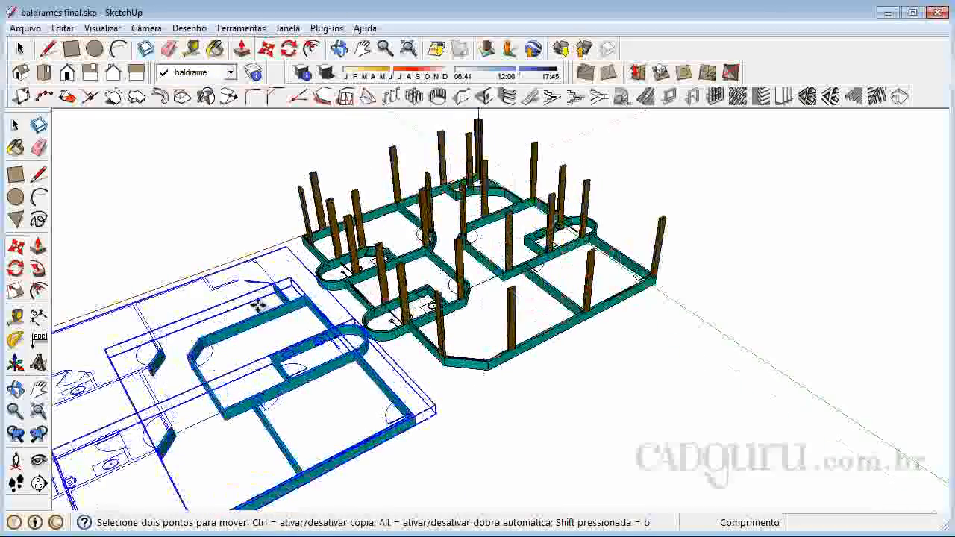
pyautogui.press('Delete')
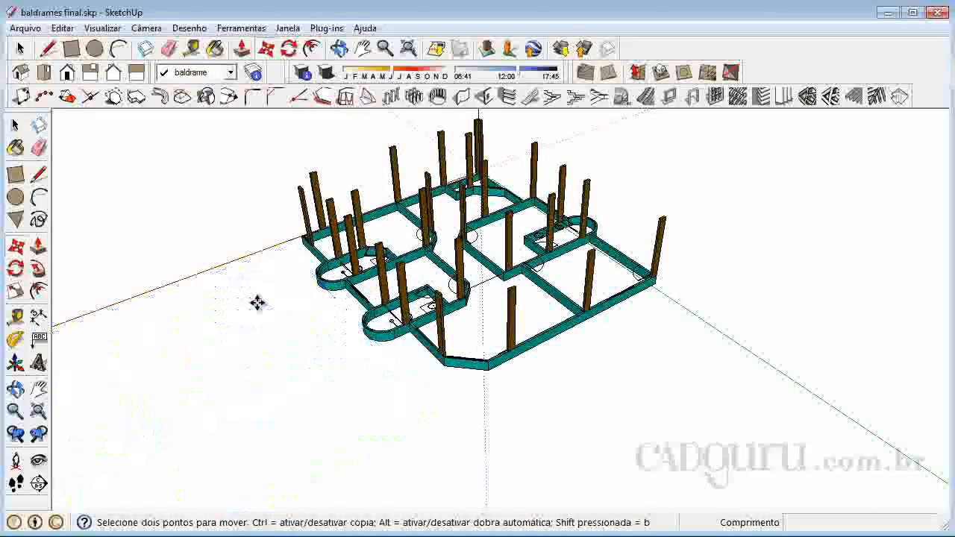
# Select the foundation beam group along the red-axis side together with the adjoining group around the nearest rounded bathroom.
pyautogui.scroll(2, 351, 290)
pyautogui.scroll(2, 137, 238)
pyautogui.press('space')
pyautogui.scroll(3, 272, 250)
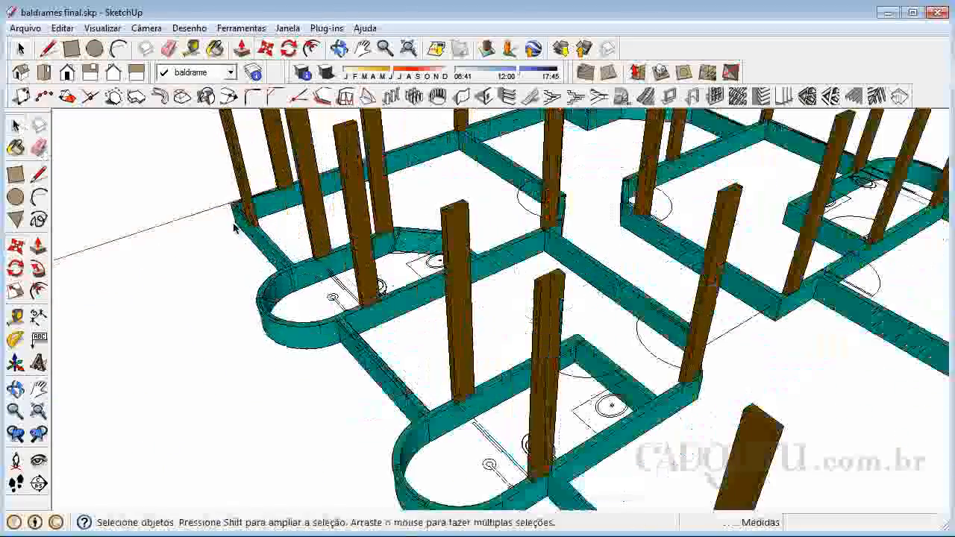
pyautogui.click(272, 252)
pyautogui.scroll(3, 270, 248)
pyautogui.click(261, 249)
pyautogui.click(222, 296)
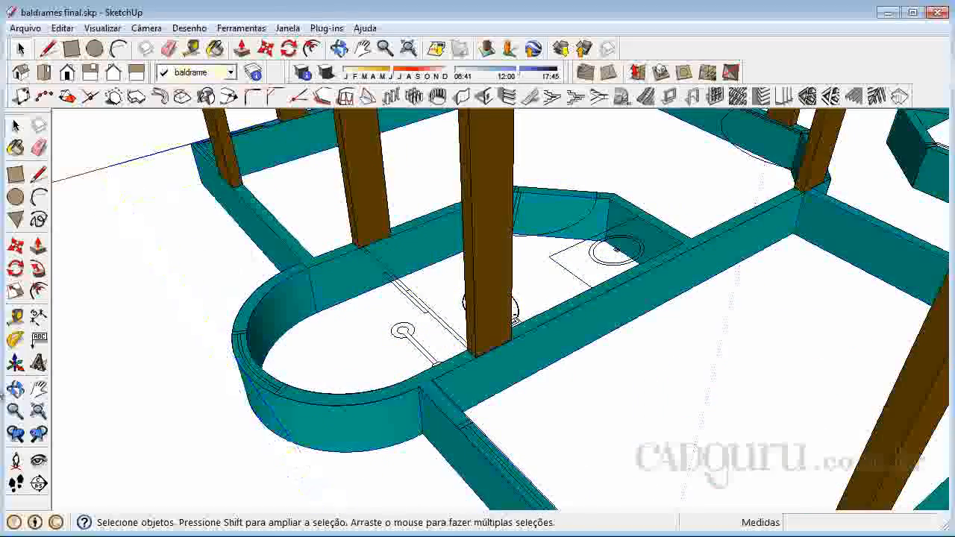
pyautogui.click(255, 233)
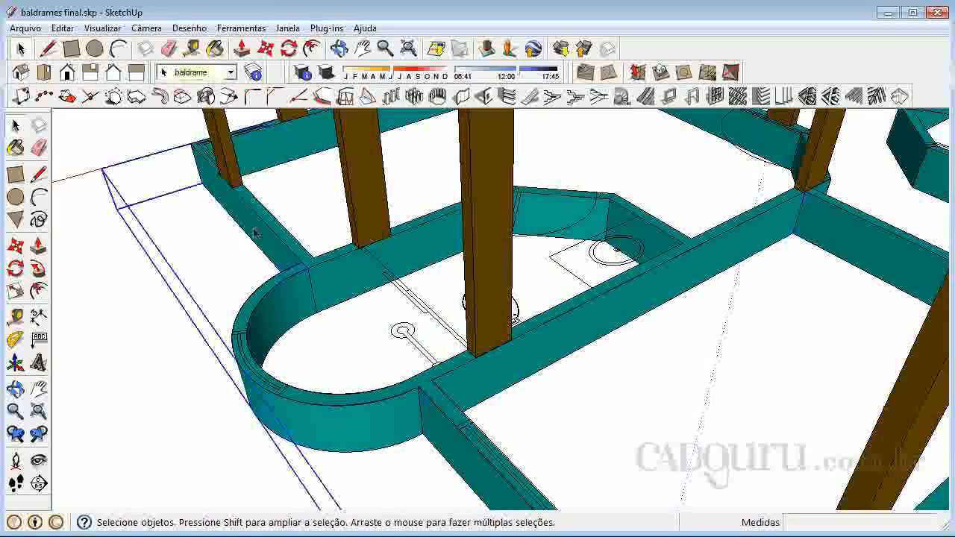
pyautogui.scroll(-5, 166, 143)
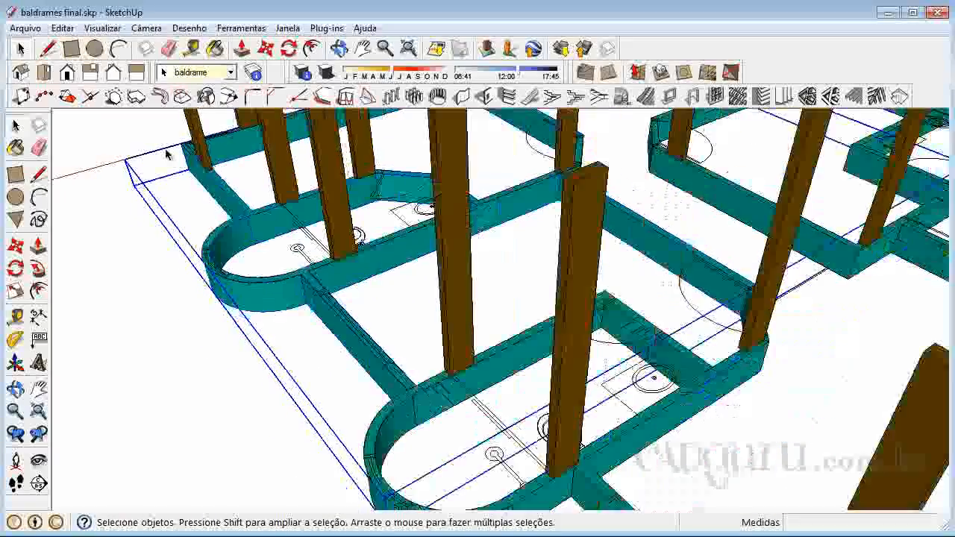
pyautogui.scroll(2, 402, 390)
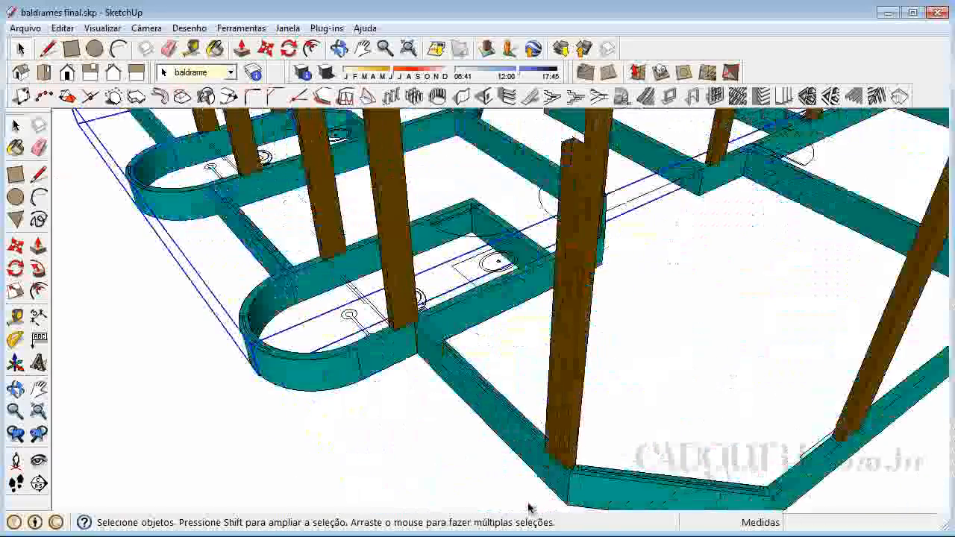
pyautogui.keyDown('shift'); pyautogui.click(496, 423); pyautogui.keyUp('shift')
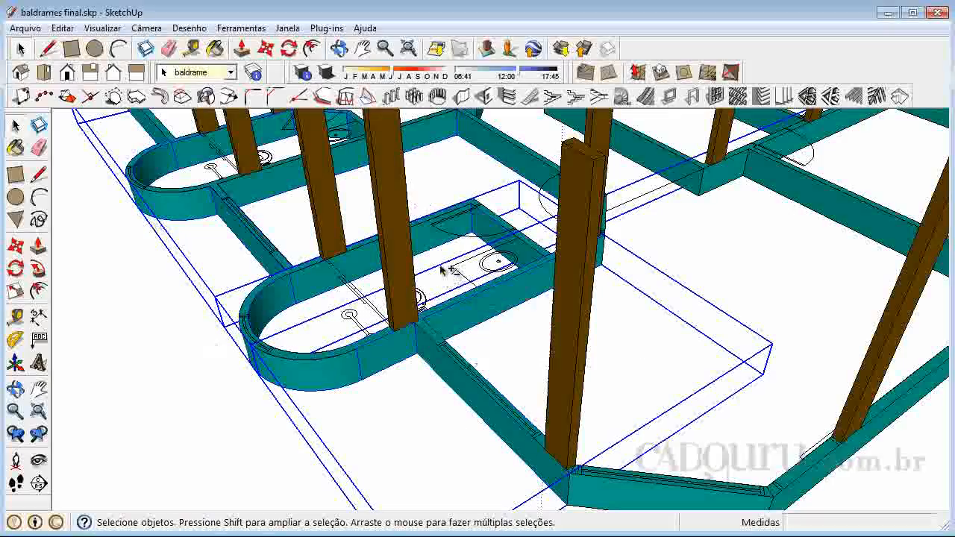
# Add the remaining foundation beam groups to the selection, leaving out the floor plan and the columns.
pyautogui.scroll(-3, 90, 230)
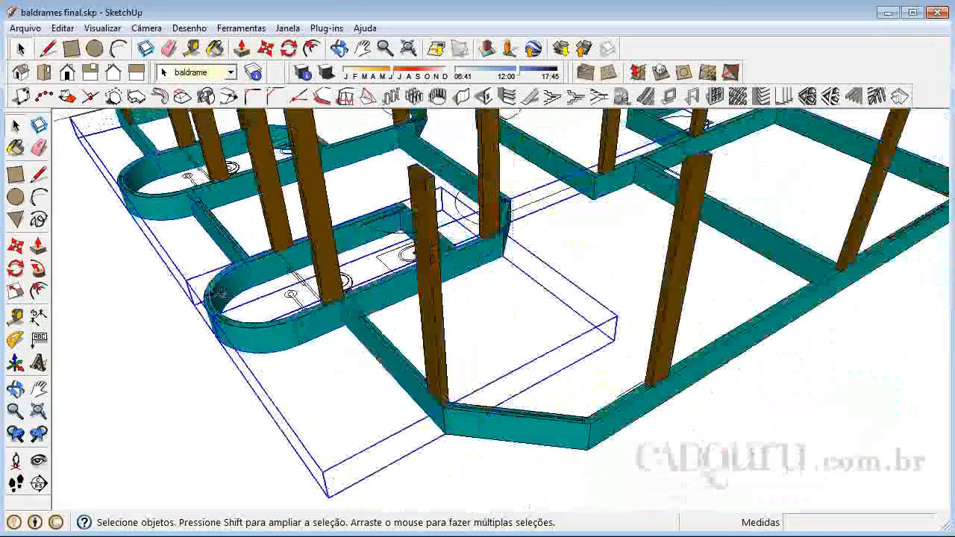
pyautogui.scroll(1, 627, 414)
pyautogui.scroll(1, 634, 423)
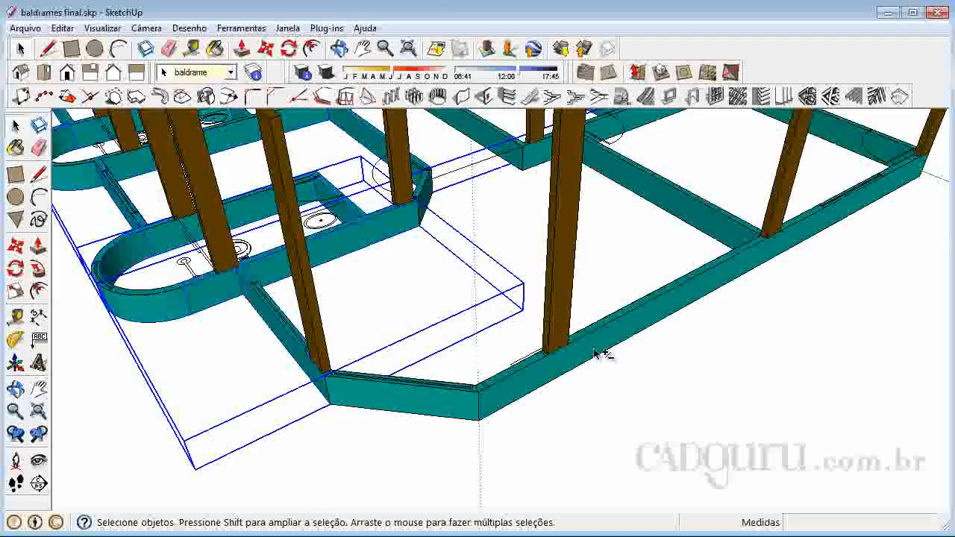
pyautogui.scroll(-2, 440, 492)
pyautogui.scroll(-2, 448, 492)
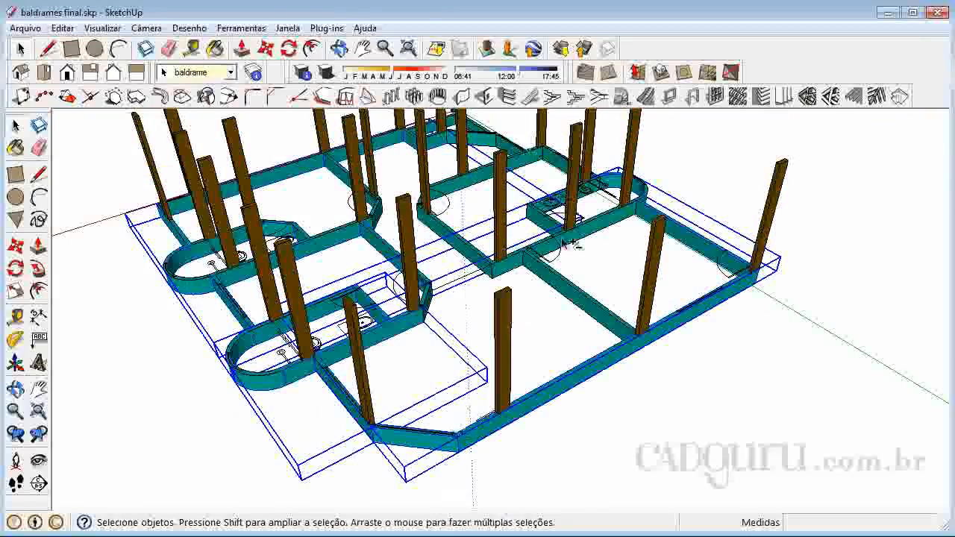
pyautogui.scroll(4, 574, 309)
pyautogui.scroll(-2, 575, 310)
pyautogui.scroll(2, 571, 313)
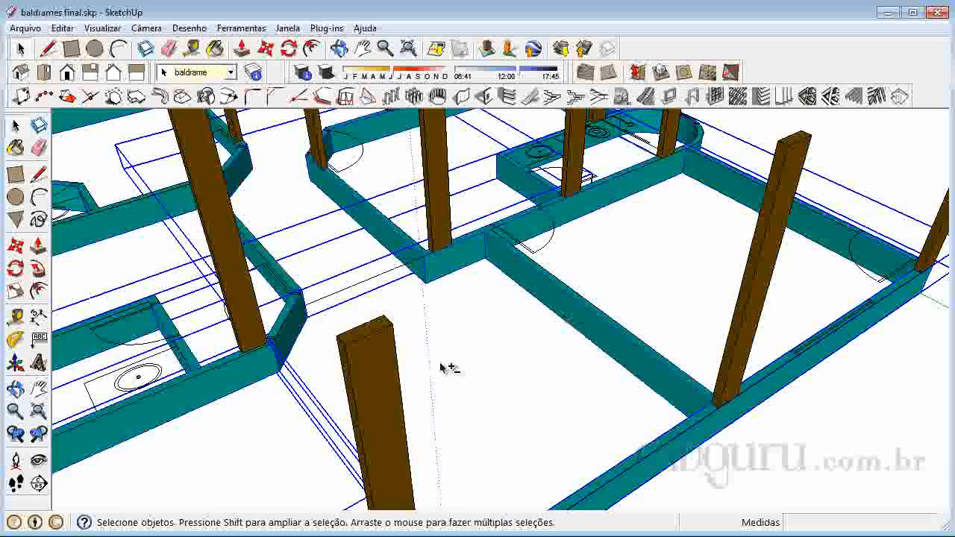
pyautogui.scroll(-2, 585, 313)
pyautogui.scroll(-3, 585, 311)
pyautogui.scroll(5, 331, 217)
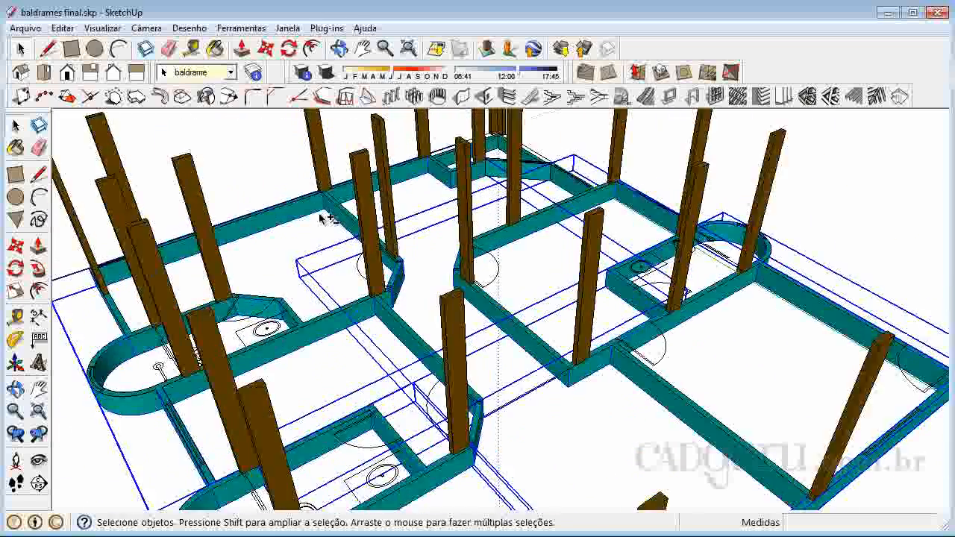
pyautogui.scroll(4, 334, 213)
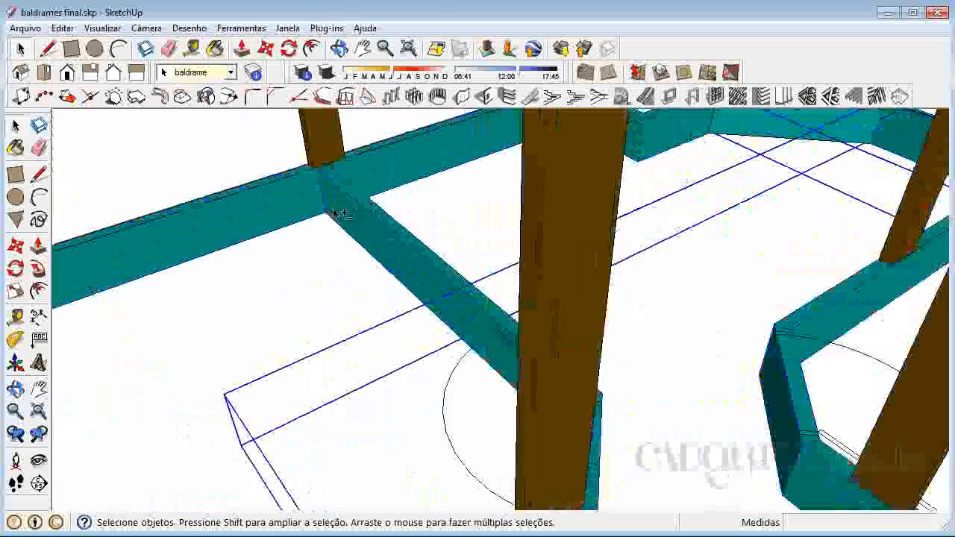
pyautogui.scroll(-3, 343, 216)
pyautogui.scroll(-6, 345, 216)
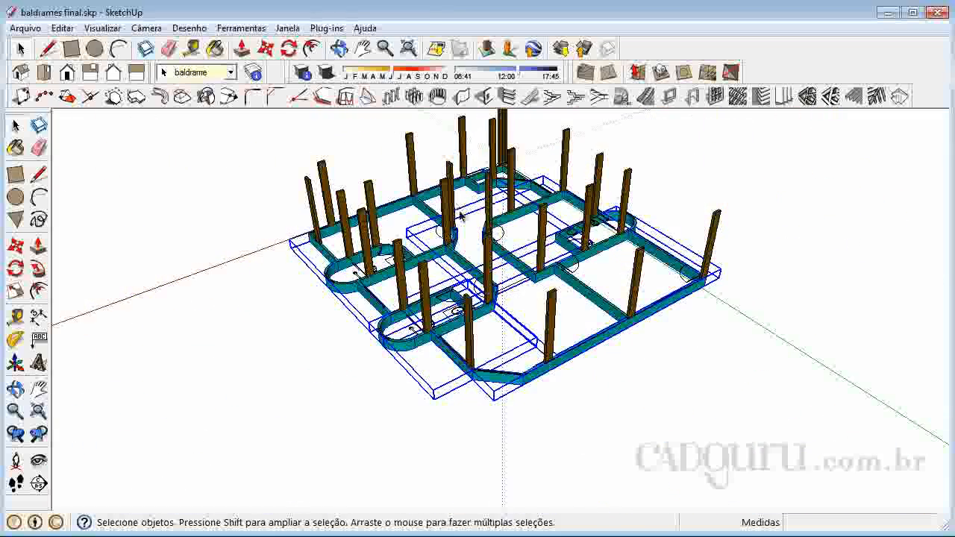
# Copy the selected foundation beam groups and paste the duplicate on open ground beside the original model.
pyautogui.hotkey('ctrl', 'v')
pyautogui.scroll(-3, 386, 254)
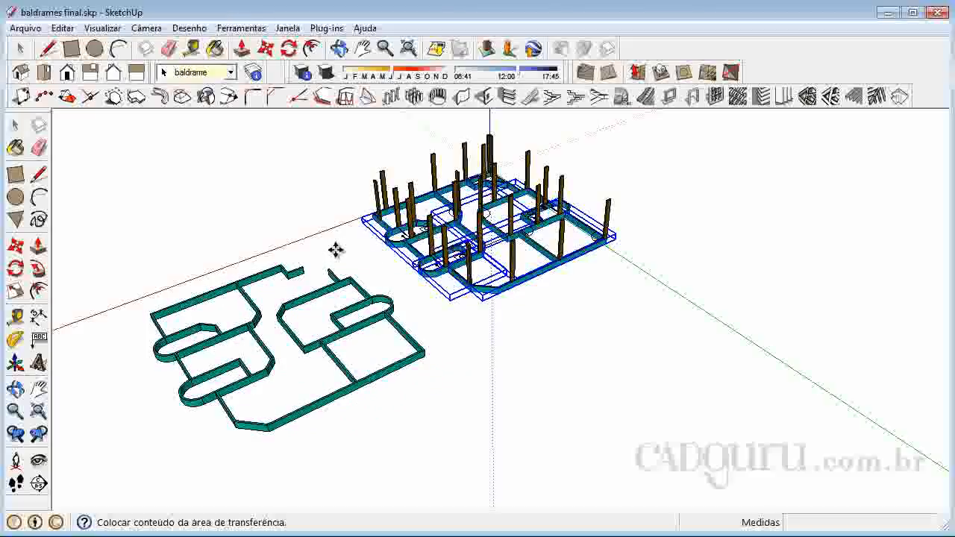
pyautogui.click(335, 250)
pyautogui.scroll(5, 192, 437)
pyautogui.scroll(-5, 381, 504)
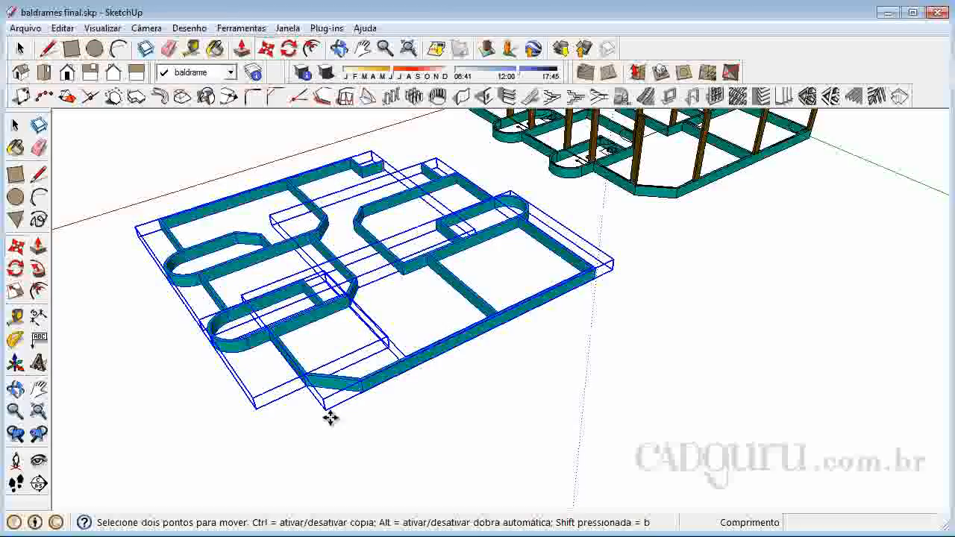
pyautogui.scroll(-4, 380, 444)
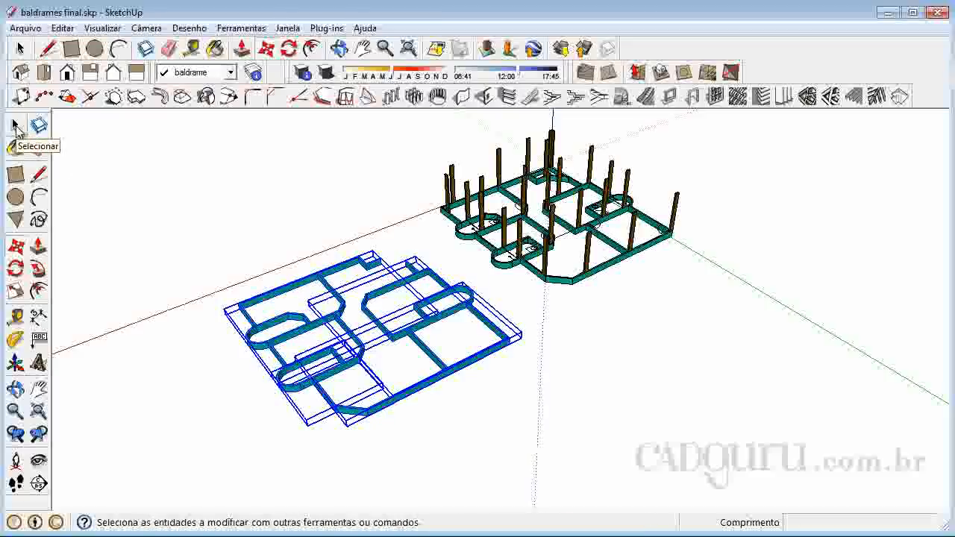
pyautogui.scroll(4, 308, 328)
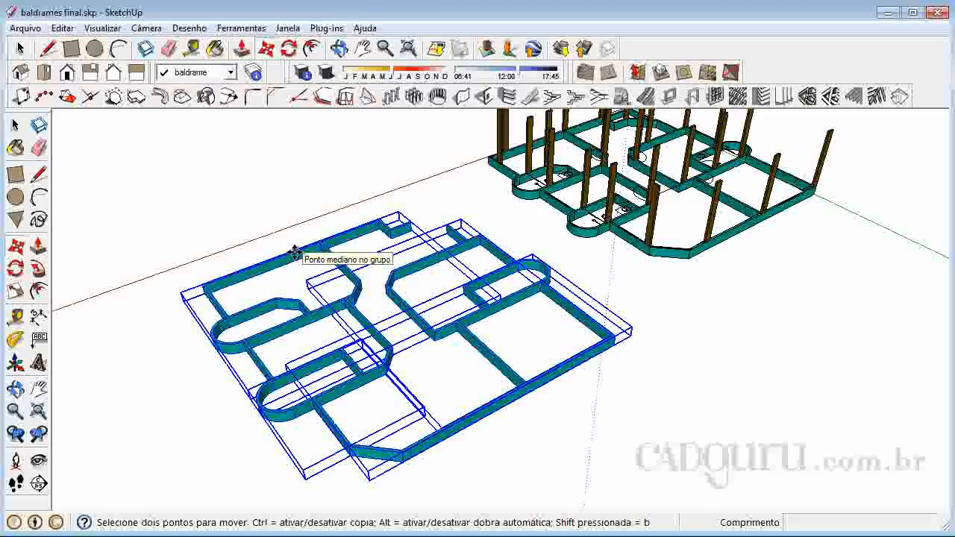
# Move the duplicated beams by the lower endpoint of the chamfered front corner onto the matching corner of the original foundation.
pyautogui.click(17, 248)
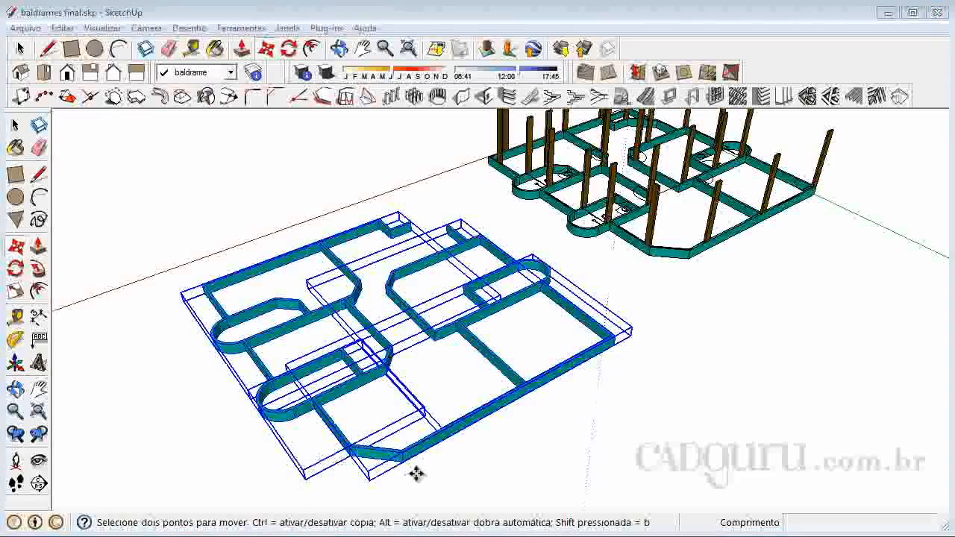
pyautogui.click(415, 473)
pyautogui.scroll(5, 432, 457)
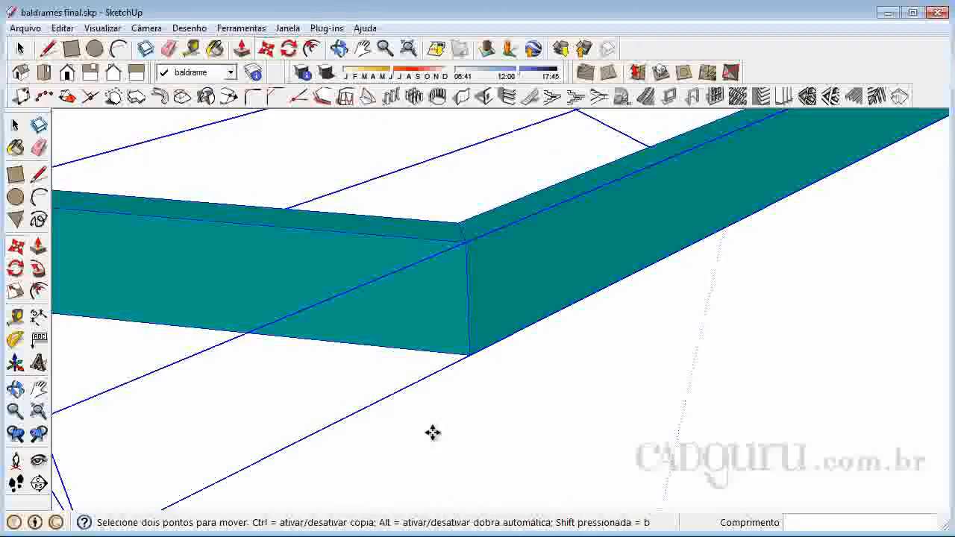
pyautogui.scroll(2, 478, 336)
pyautogui.scroll(2, 469, 332)
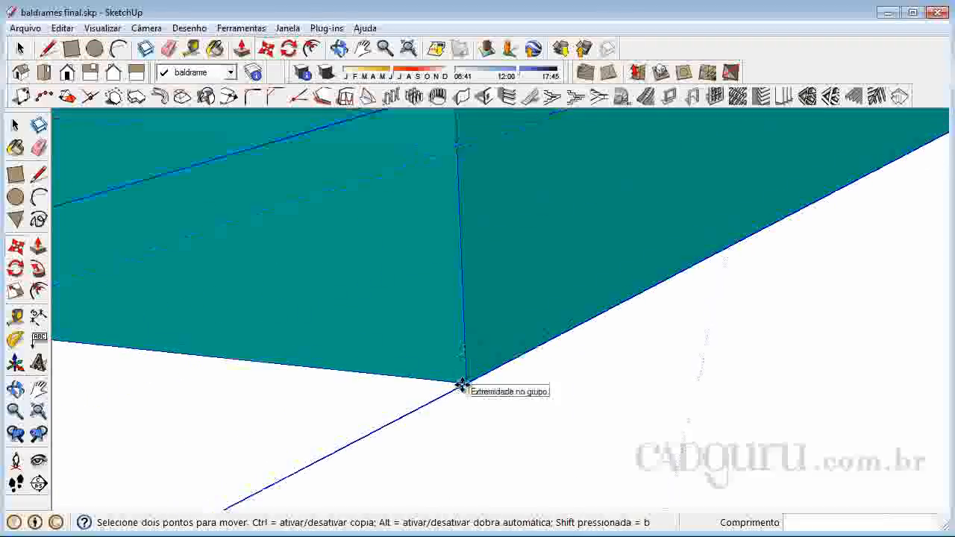
pyautogui.scroll(-8, 468, 383)
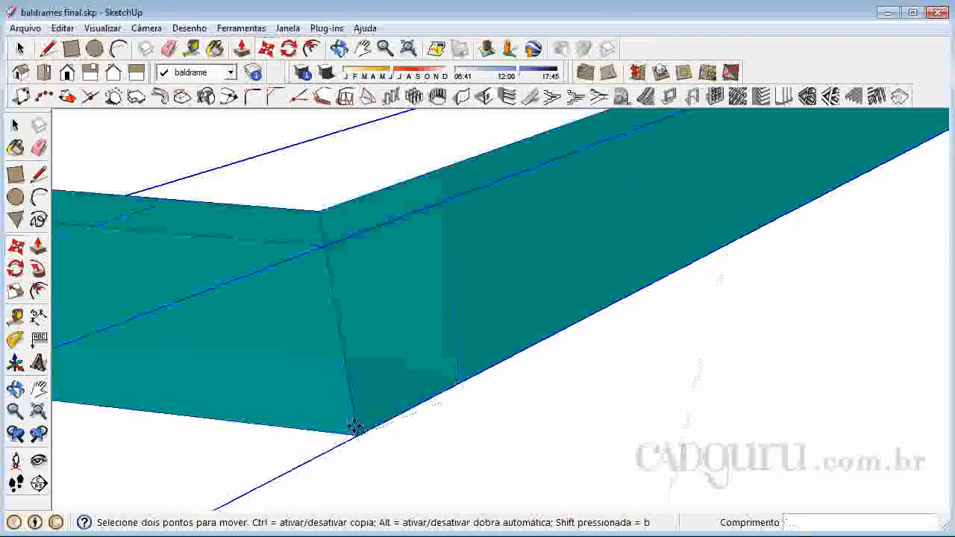
pyautogui.scroll(-6, 271, 421)
pyautogui.scroll(6, 606, 223)
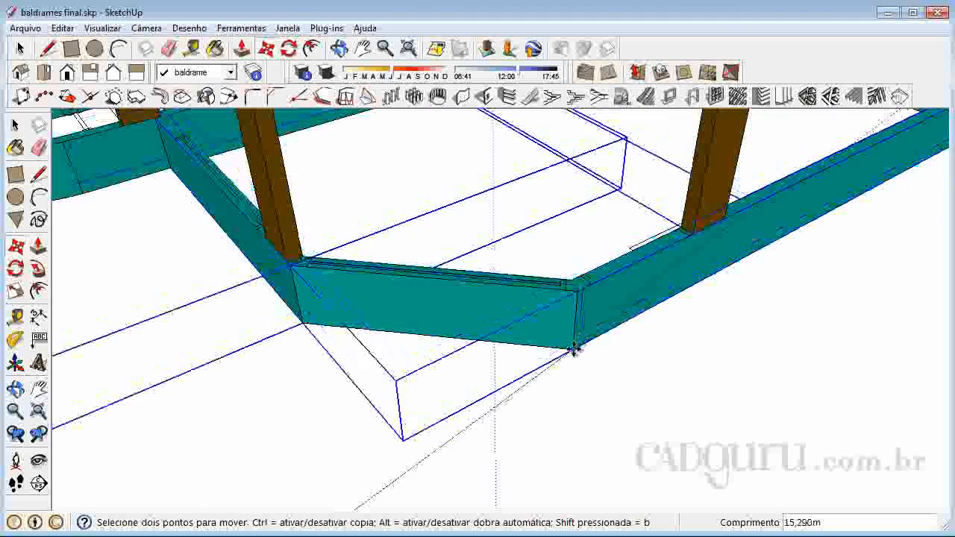
pyautogui.click(573, 349)
pyautogui.scroll(-10, 477, 507)
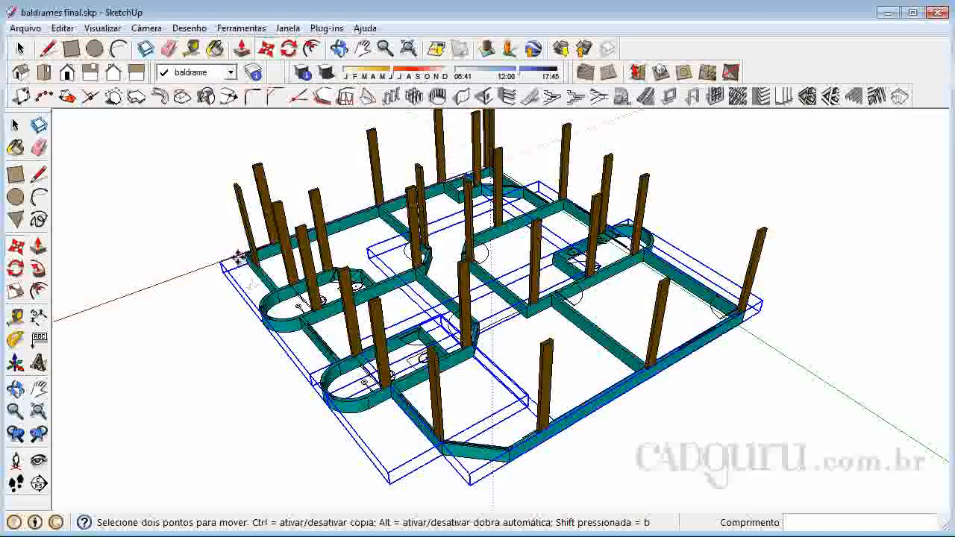
# Raise the copied beams 3 m along the blue axis and clear the selection.
pyautogui.scroll(-2, 574, 383)
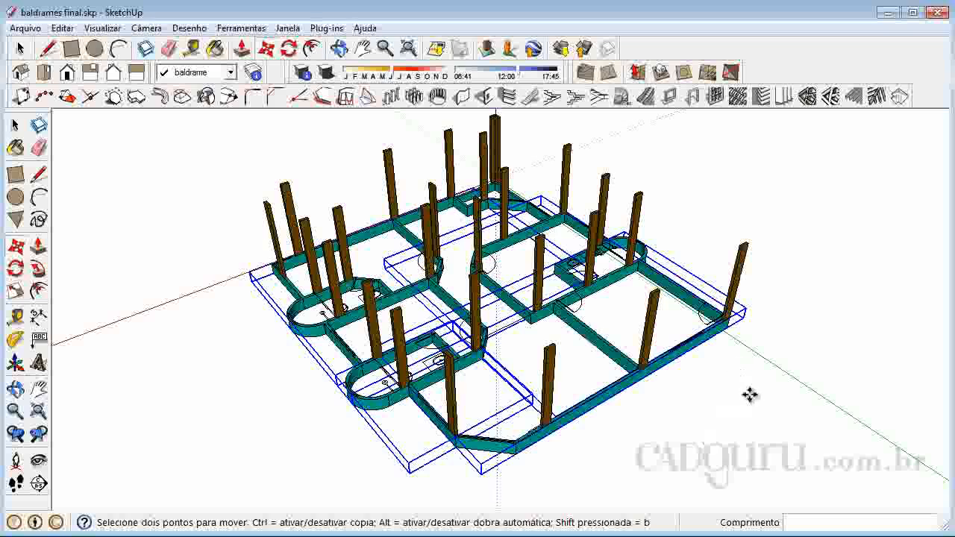
pyautogui.click(756, 422)
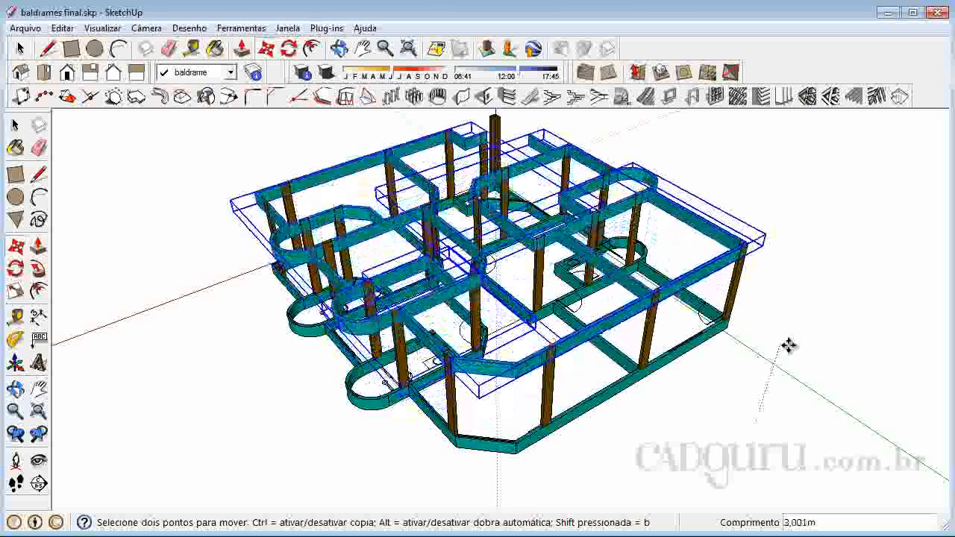
pyautogui.scroll(4, 777, 346)
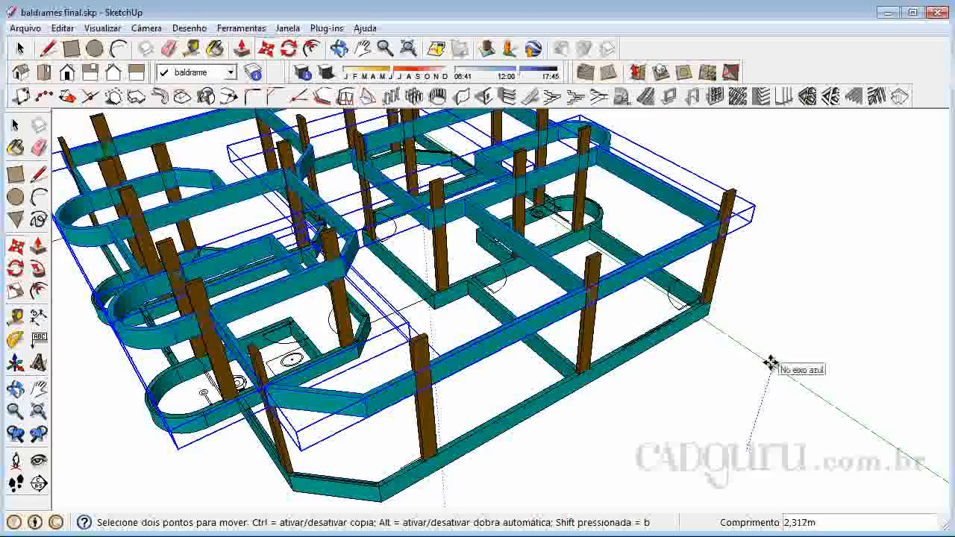
pyautogui.press('Return')
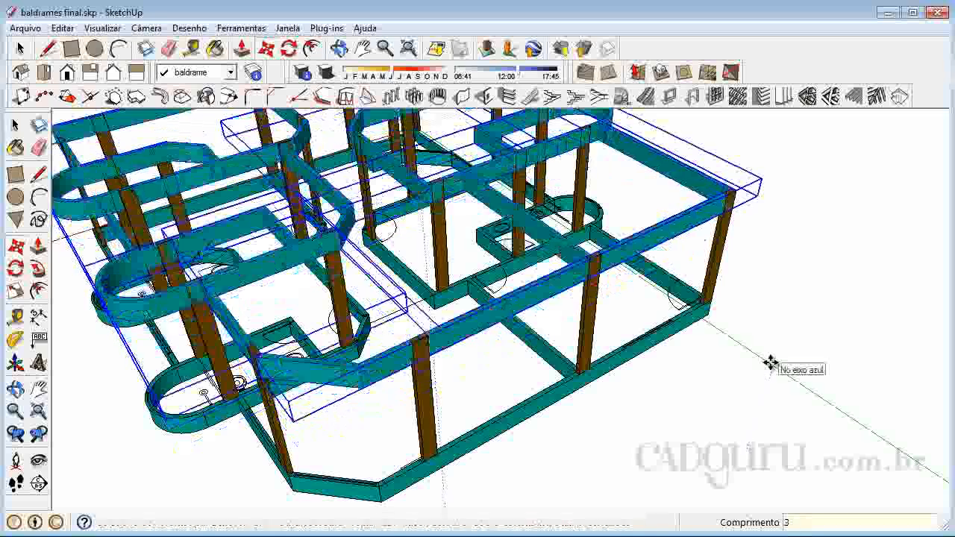
pyautogui.scroll(-5, 768, 365)
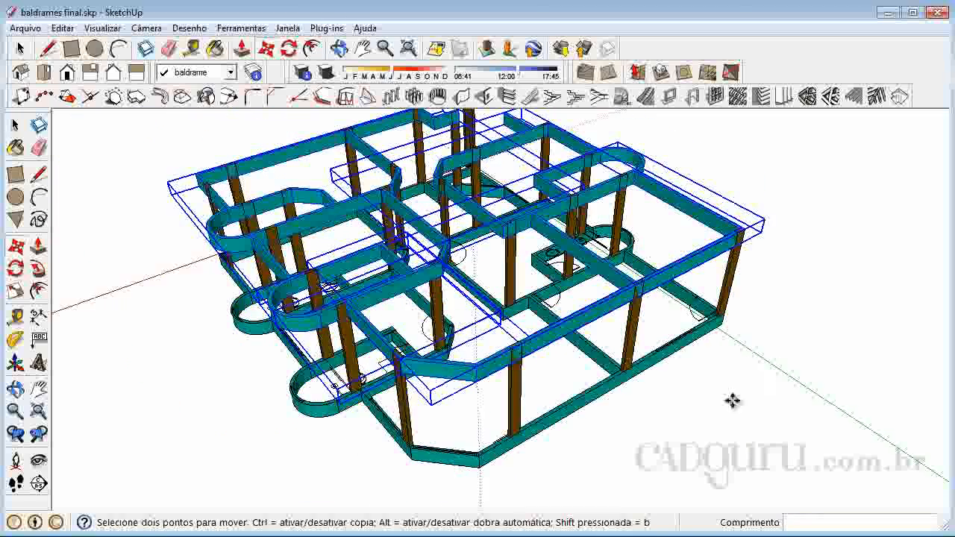
pyautogui.scroll(8, 674, 399)
pyautogui.scroll(3, 603, 283)
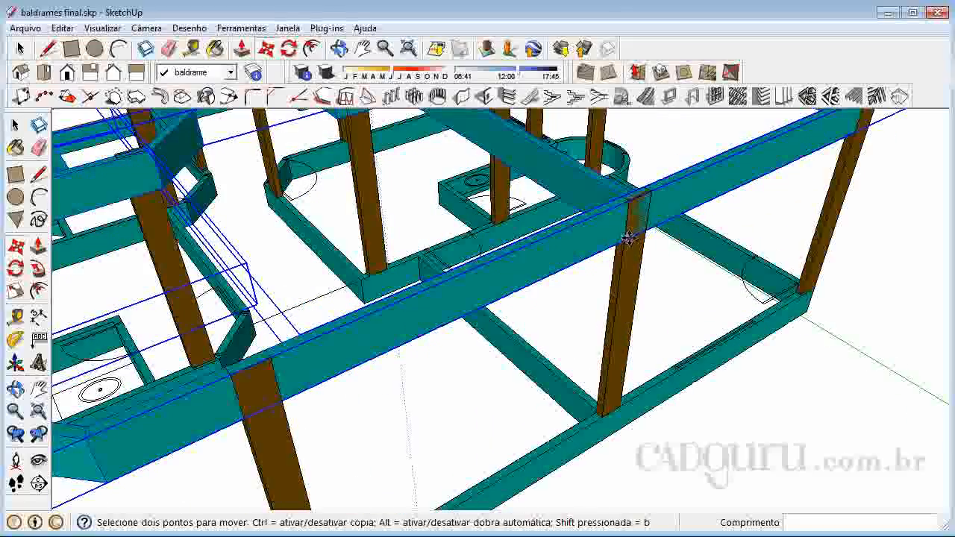
pyautogui.scroll(-6, 619, 224)
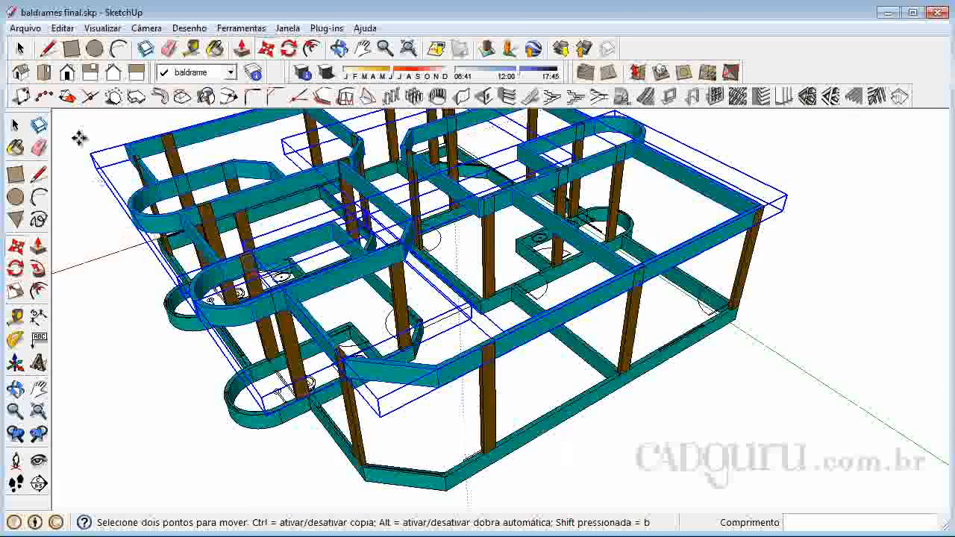
pyautogui.click(15, 125)
pyautogui.click(99, 391)
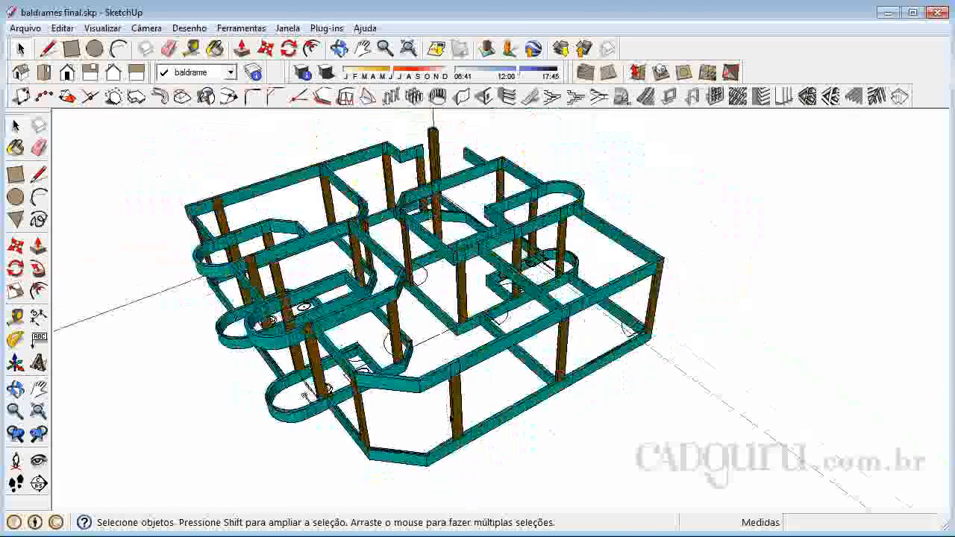
# Examine how the brown columns meet the raised and foundation beams around the chamfered front corner and the rounded bathrooms.
pyautogui.scroll(5, 532, 341)
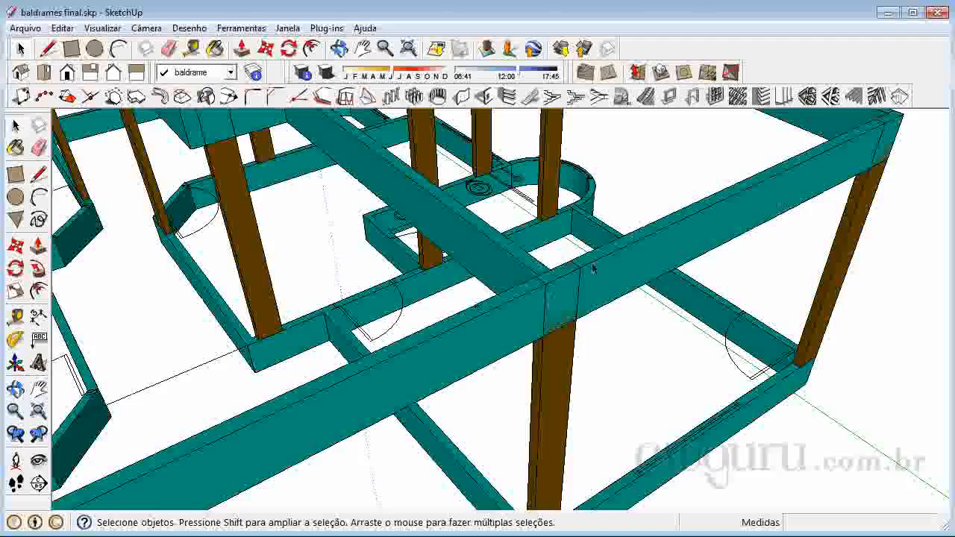
pyautogui.scroll(-10, 761, 241)
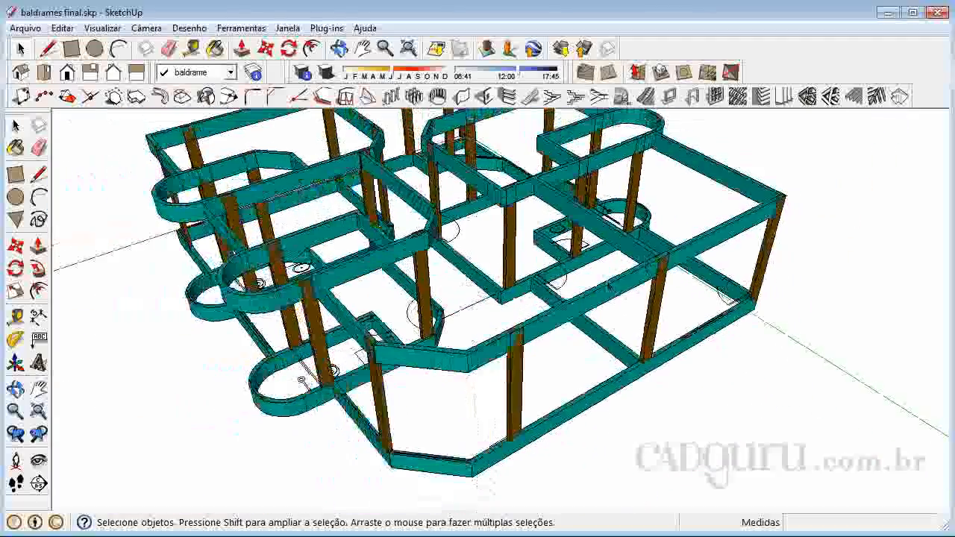
pyautogui.click(15, 388)
pyautogui.moveTo(411, 348); pyautogui.dragTo(363, 289)
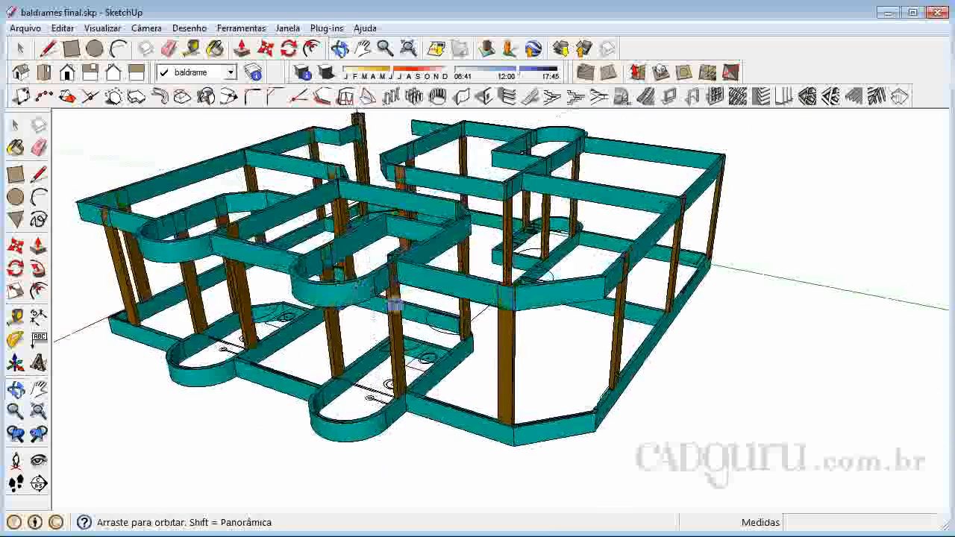
pyautogui.scroll(5, 362, 289)
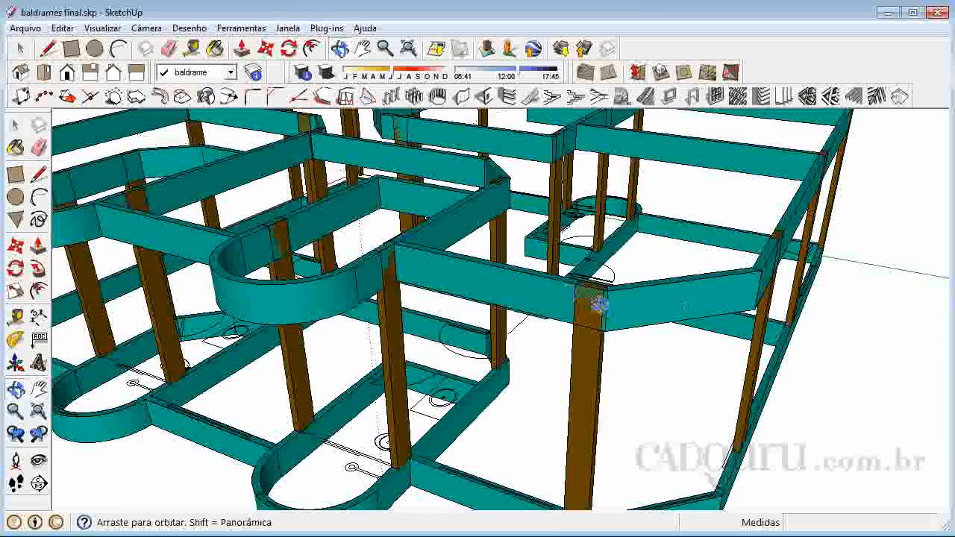
pyautogui.scroll(-5, 631, 300)
pyautogui.scroll(6, 619, 283)
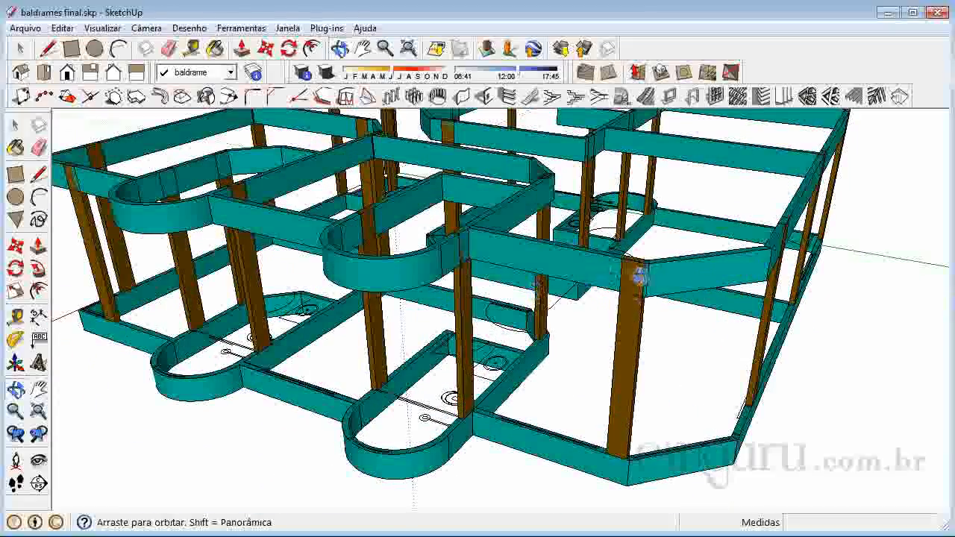
pyautogui.scroll(3, 631, 270)
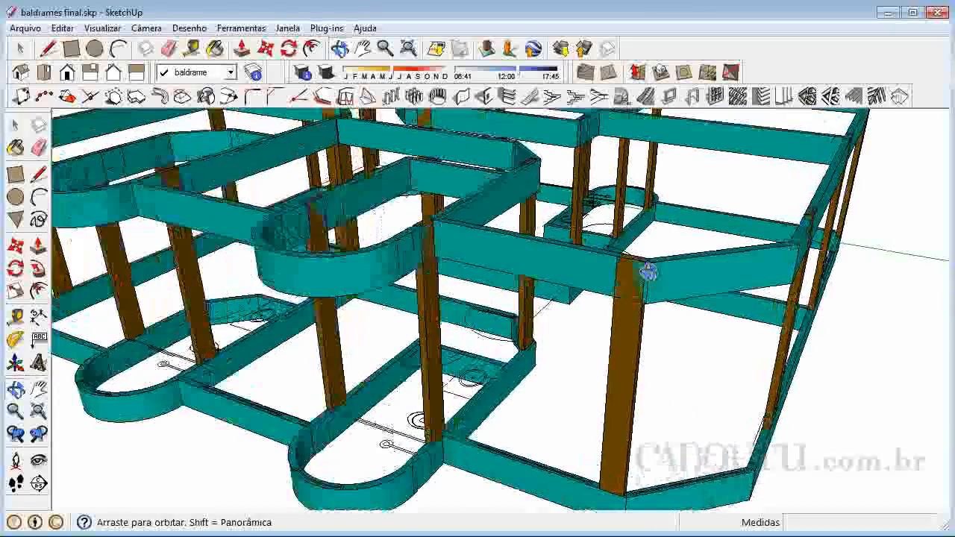
pyautogui.moveTo(528, 252); pyautogui.dragTo(633, 405)
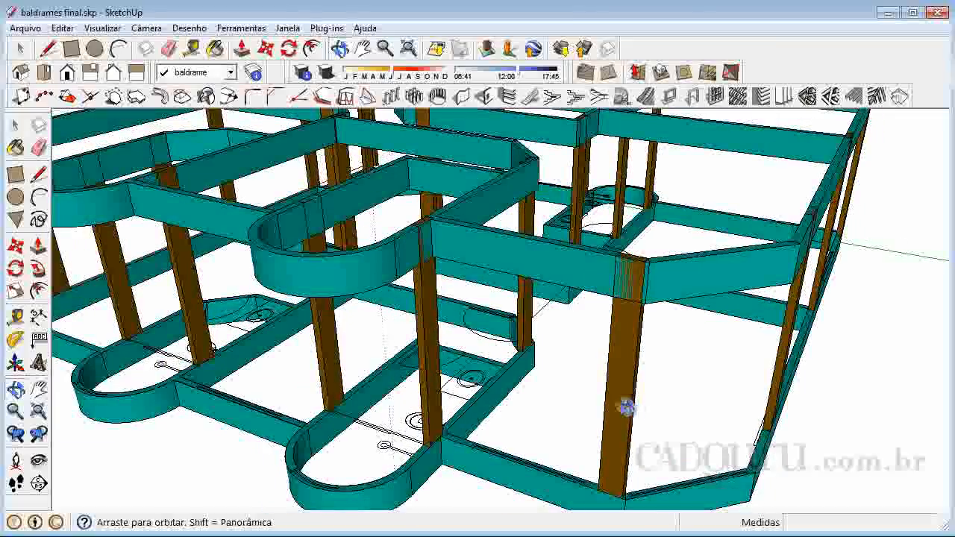
pyautogui.scroll(-2, 596, 309)
pyautogui.scroll(2, 612, 452)
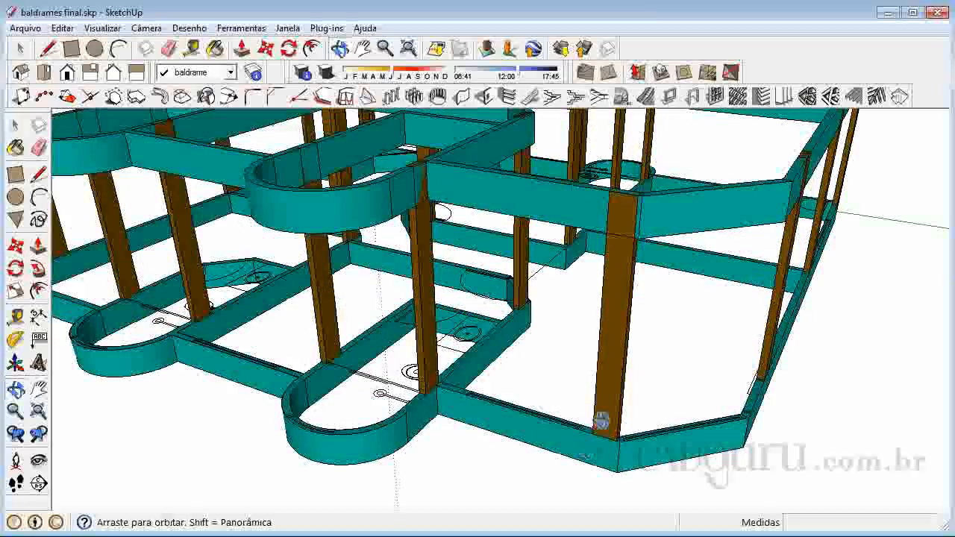
pyautogui.scroll(-2, 639, 282)
pyautogui.scroll(3, 620, 432)
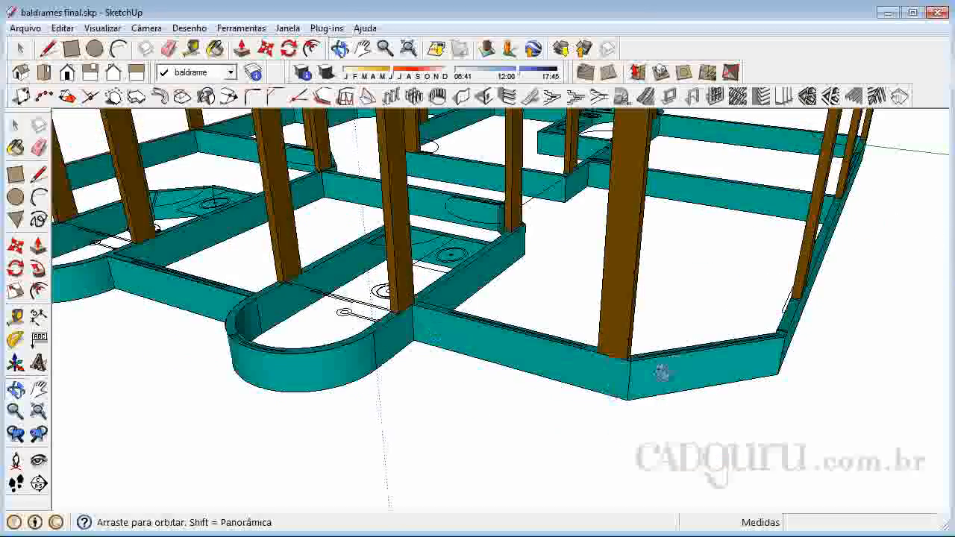
pyautogui.scroll(-3, 618, 380)
pyautogui.scroll(3, 636, 489)
pyautogui.scroll(-2, 636, 490)
pyautogui.scroll(2, 640, 478)
pyautogui.moveTo(671, 379); pyautogui.dragTo(490, 458)
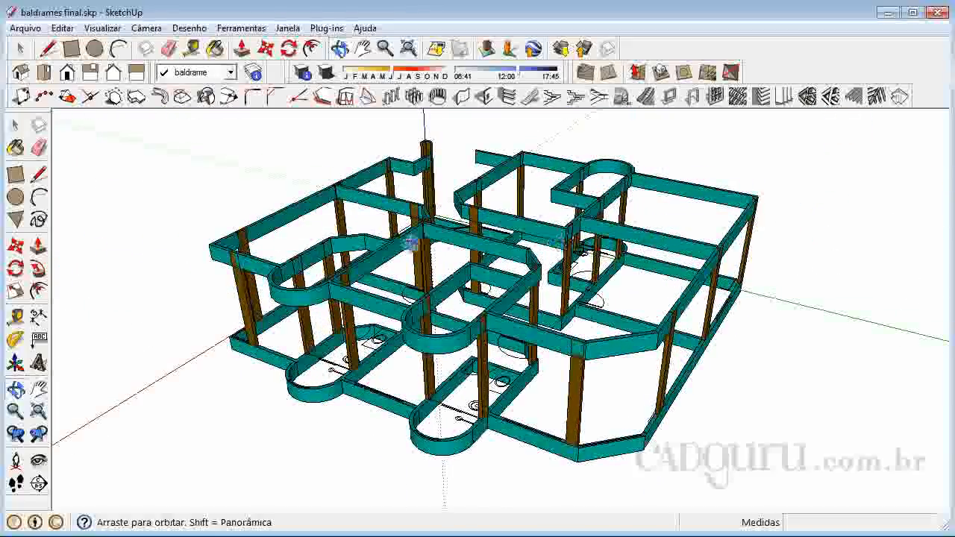
# Examine the beams and columns from the opposite side of the house, including the tall column at the corner.
pyautogui.moveTo(814, 221); pyautogui.dragTo(343, 290)
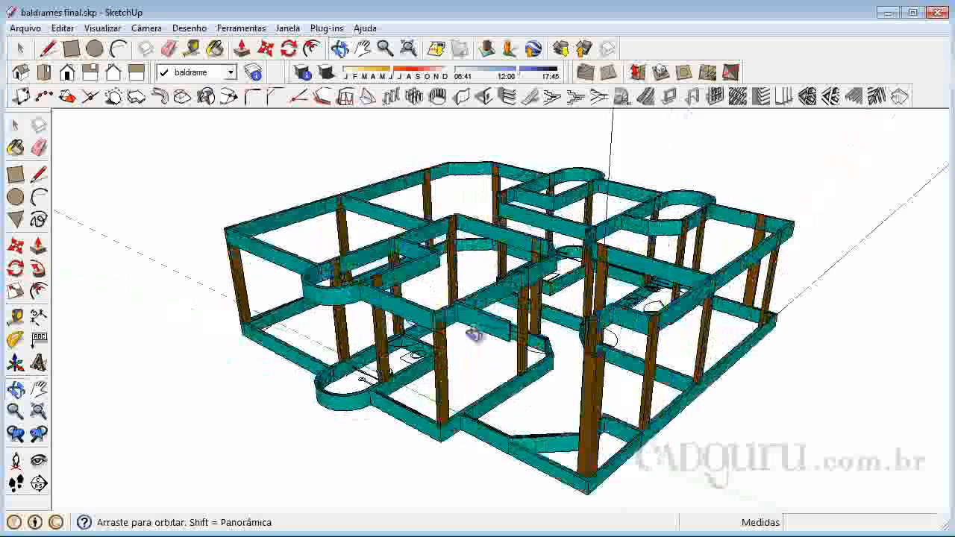
pyautogui.scroll(4, 537, 320)
pyautogui.scroll(-2, 639, 266)
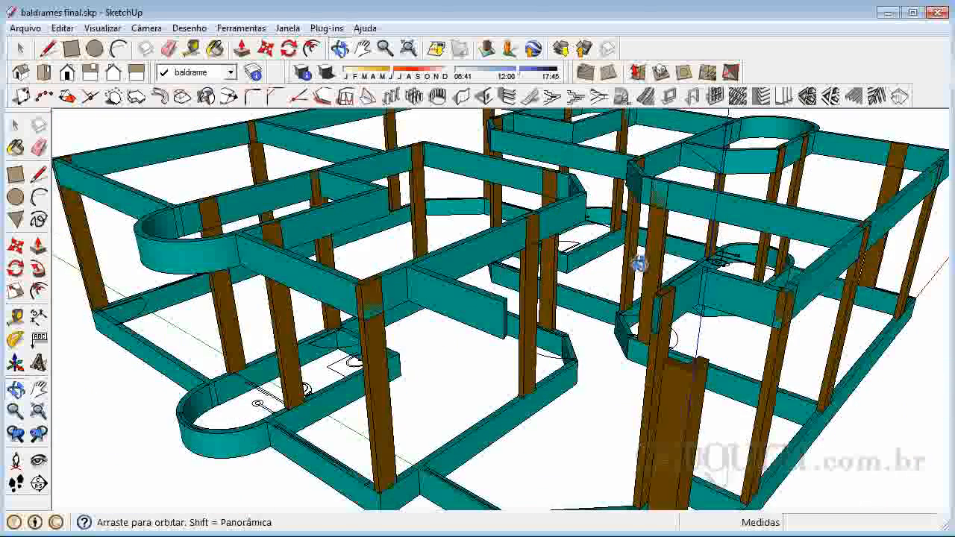
pyautogui.scroll(-3, 639, 262)
pyautogui.scroll(1, 512, 288)
pyautogui.scroll(3, 597, 281)
pyautogui.scroll(-3, 597, 281)
pyautogui.scroll(4, 590, 455)
pyautogui.click(16, 125)
pyautogui.scroll(2, 589, 437)
pyautogui.scroll(-2, 629, 478)
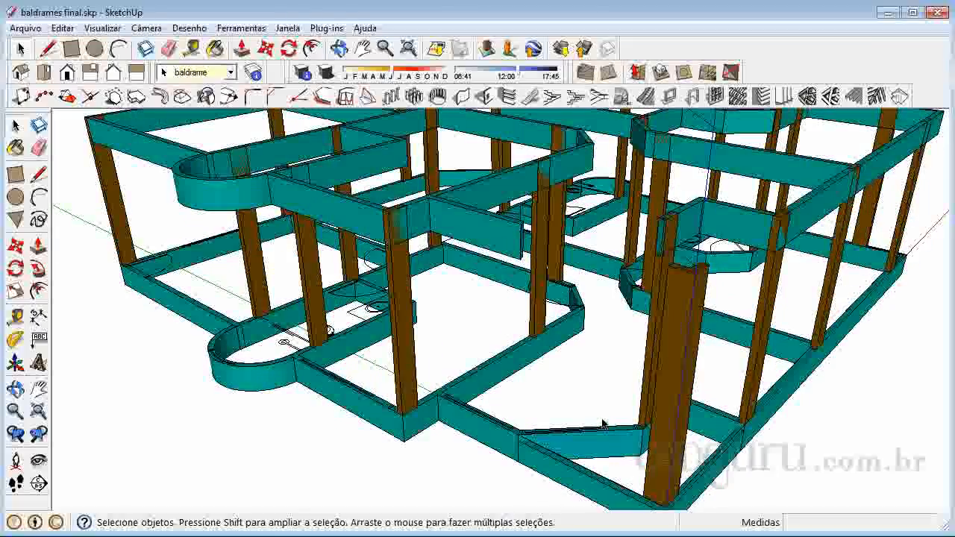
pyautogui.hotkey('shift', 'z')
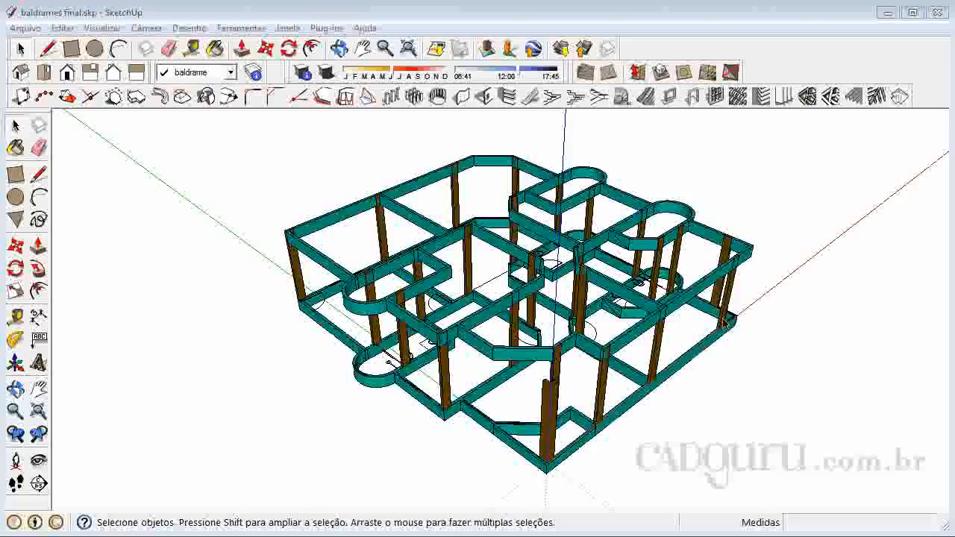
# Select the raised beam group around the front rounded bathroom, leaving the foundation group below it unselected.
pyautogui.click(16, 390)
pyautogui.moveTo(818, 373); pyautogui.dragTo(281, 301)
pyautogui.moveTo(776, 297); pyautogui.dragTo(529, 309)
pyautogui.rightClick(486, 344)
pyautogui.click(499, 355)
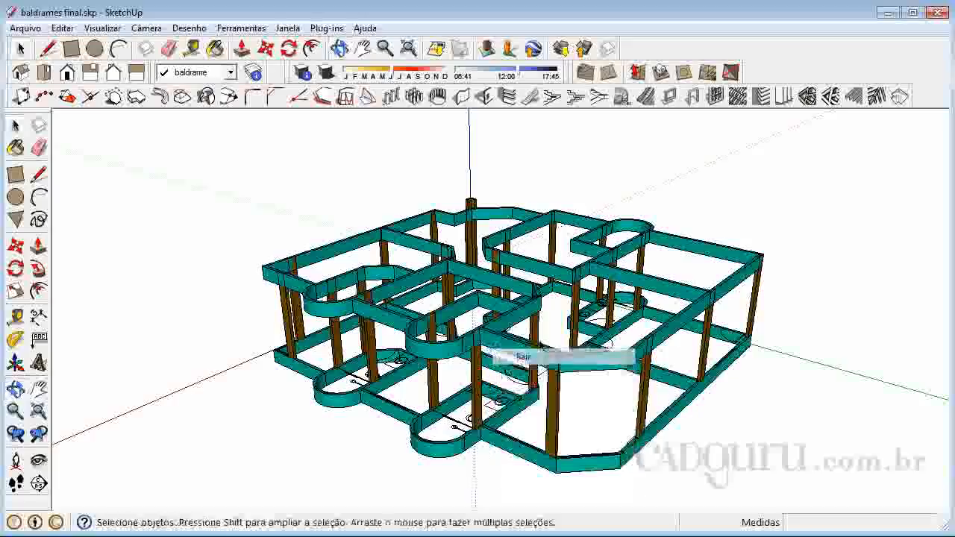
pyautogui.click(526, 352)
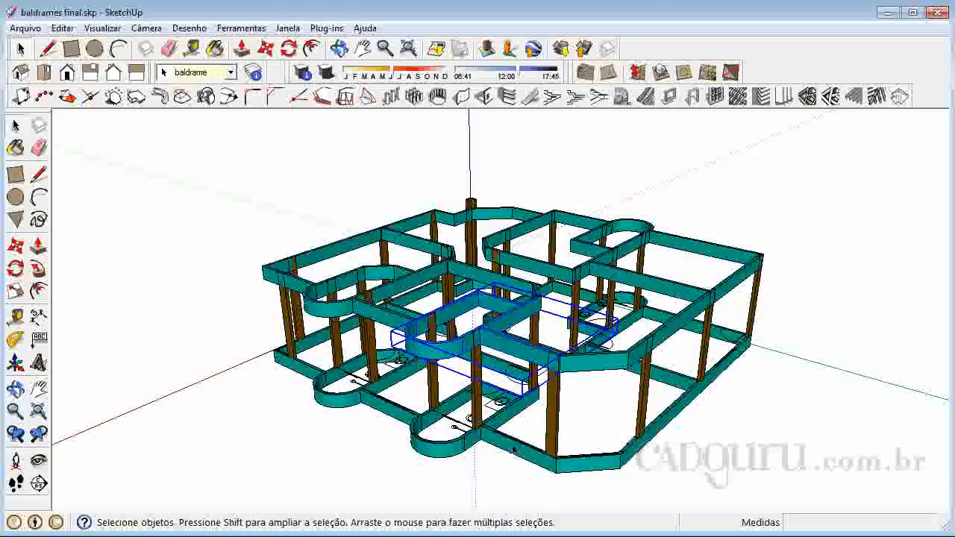
pyautogui.keyDown('shift'); pyautogui.click(514, 450); pyautogui.keyUp('shift')
pyautogui.click(502, 345)
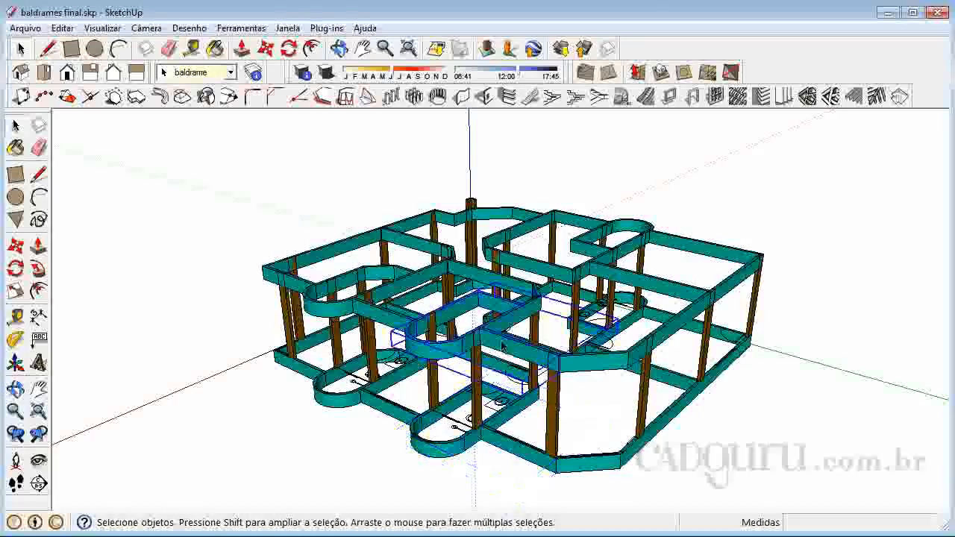
# Add a layer named "vigas aereas" and change its display colour to a dark green.
pyautogui.click(253, 73)
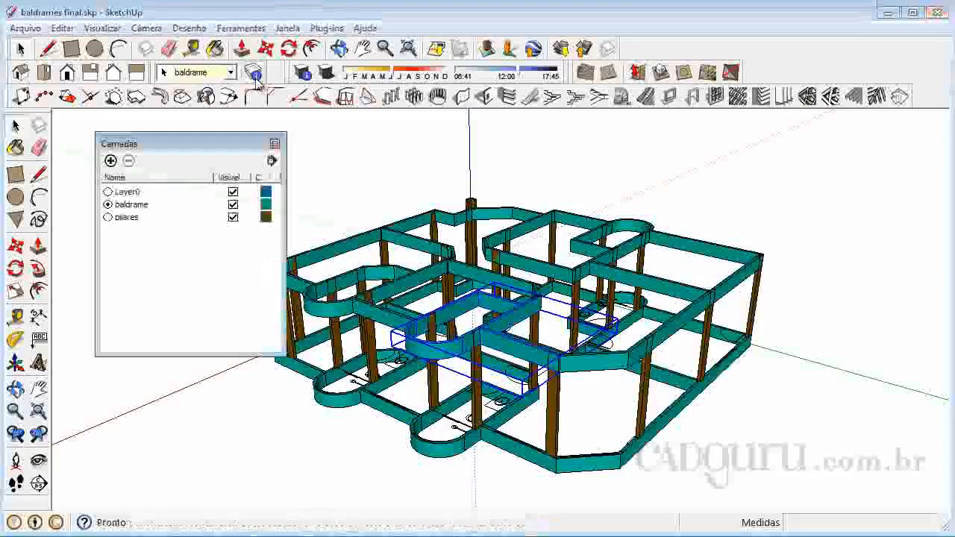
pyautogui.click(111, 162)
pyautogui.write('vgas')
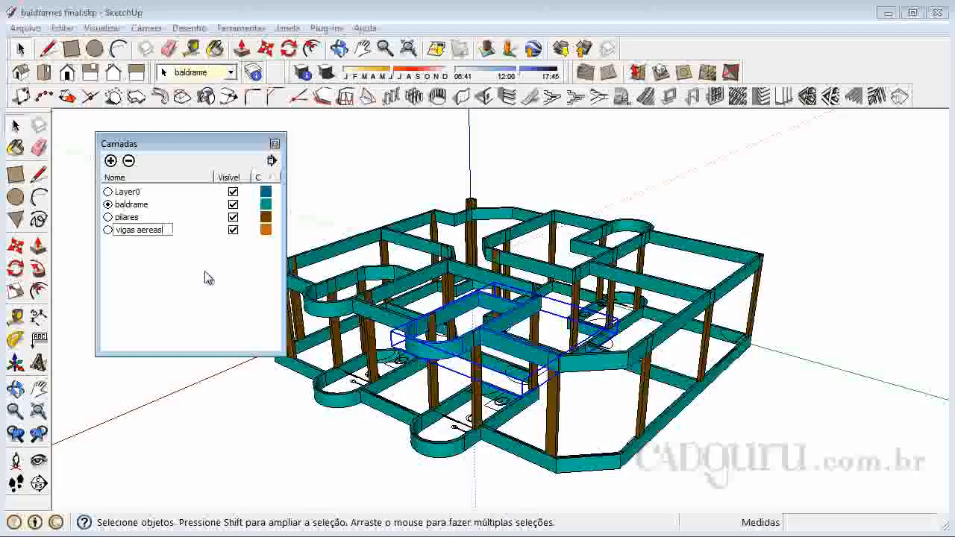
pyautogui.click(266, 231)
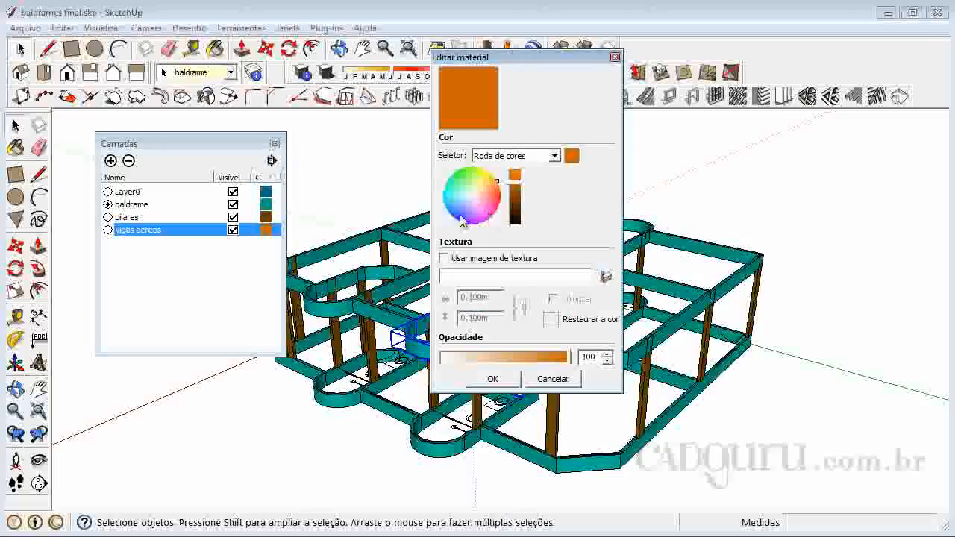
pyautogui.click(459, 188)
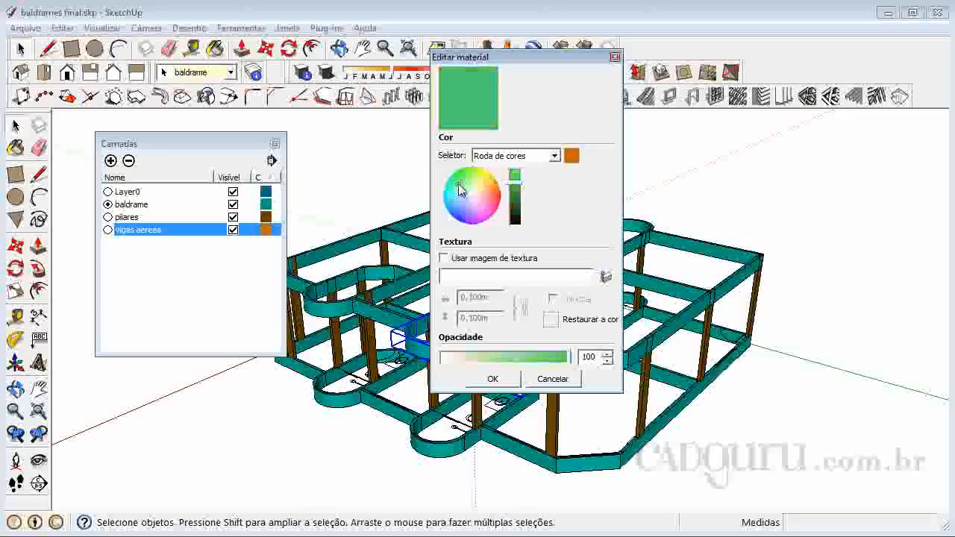
pyautogui.moveTo(516, 193); pyautogui.dragTo(516, 215)
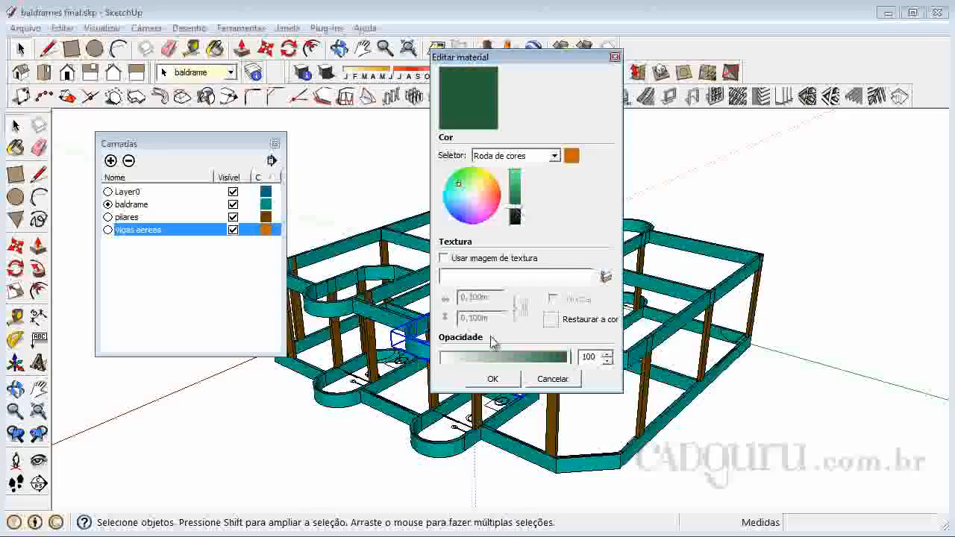
pyautogui.click(496, 379)
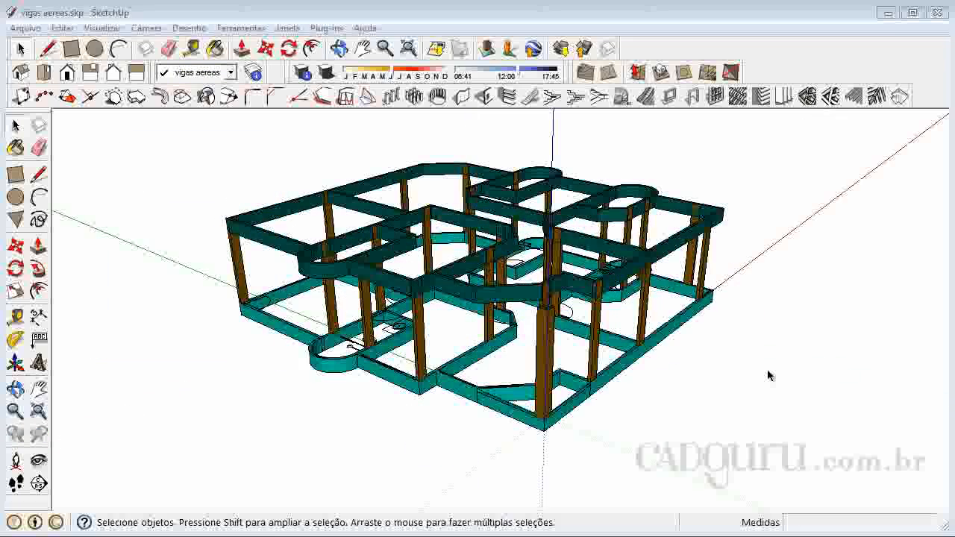
# Examine the dark green aerial beams over the columns and foundation beams from the far corner and from above.
pyautogui.click(15, 388)
pyautogui.moveTo(726, 334); pyautogui.dragTo(305, 294)
pyautogui.scroll(-2, 522, 213)
pyautogui.scroll(3, 574, 328)
pyautogui.scroll(-2, 604, 417)
pyautogui.moveTo(607, 450); pyautogui.dragTo(629, 284)
pyautogui.scroll(3, 577, 326)
pyautogui.scroll(-2, 455, 299)
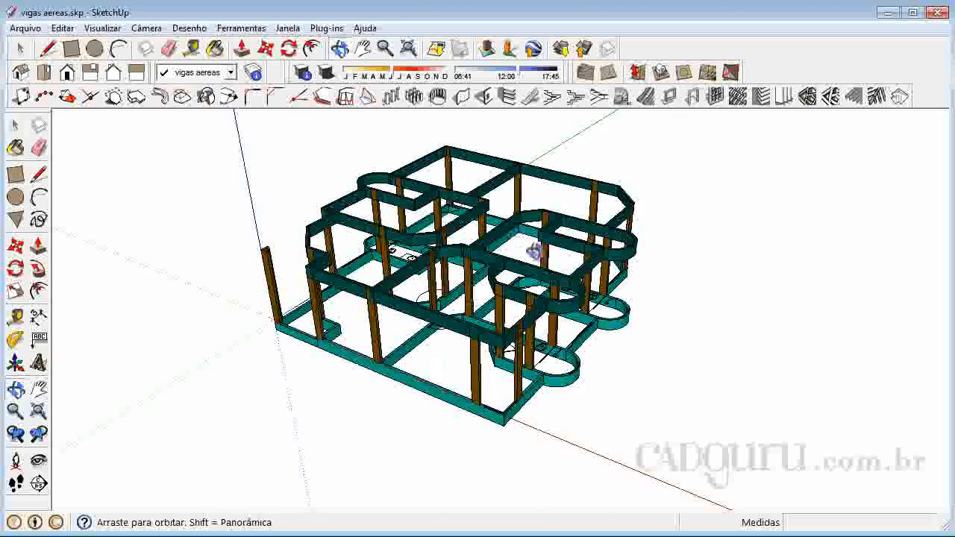
pyautogui.moveTo(532, 250); pyautogui.dragTo(475, 263)
pyautogui.scroll(1, 547, 234)
pyautogui.rightClick(464, 218)
pyautogui.click(481, 220)
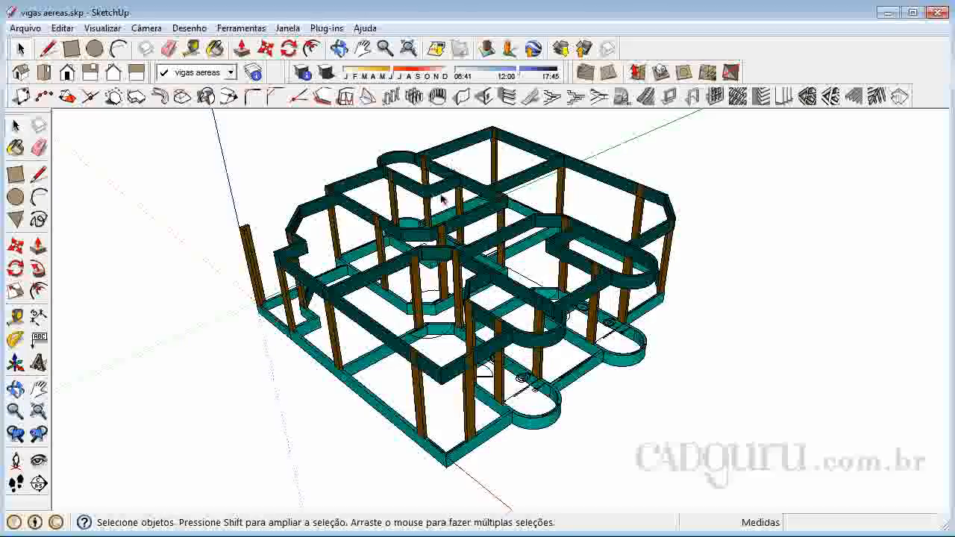
# Make Layer0 the active layer, and check the vigas aereas and baldrame layers by hiding and reshowing each one.
pyautogui.click(252, 72)
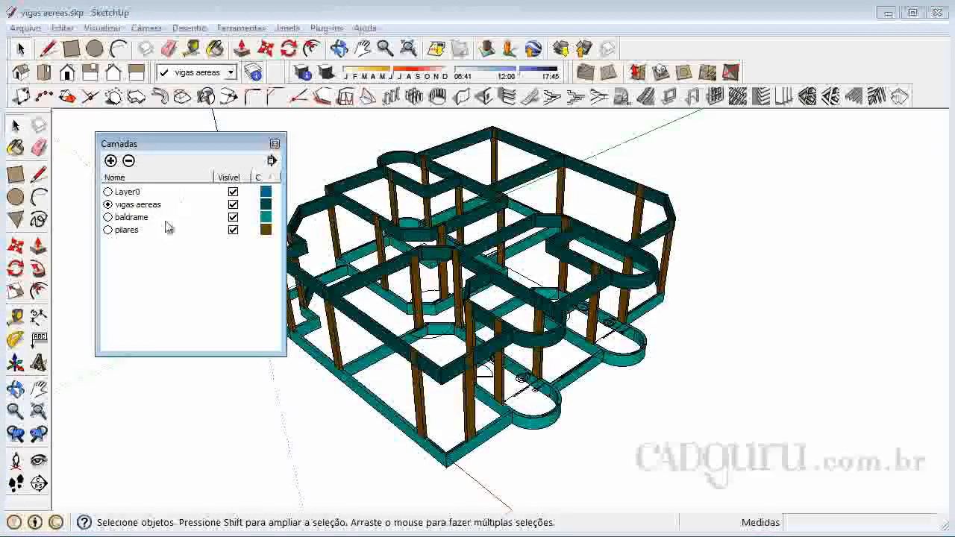
pyautogui.click(108, 192)
pyautogui.click(232, 204)
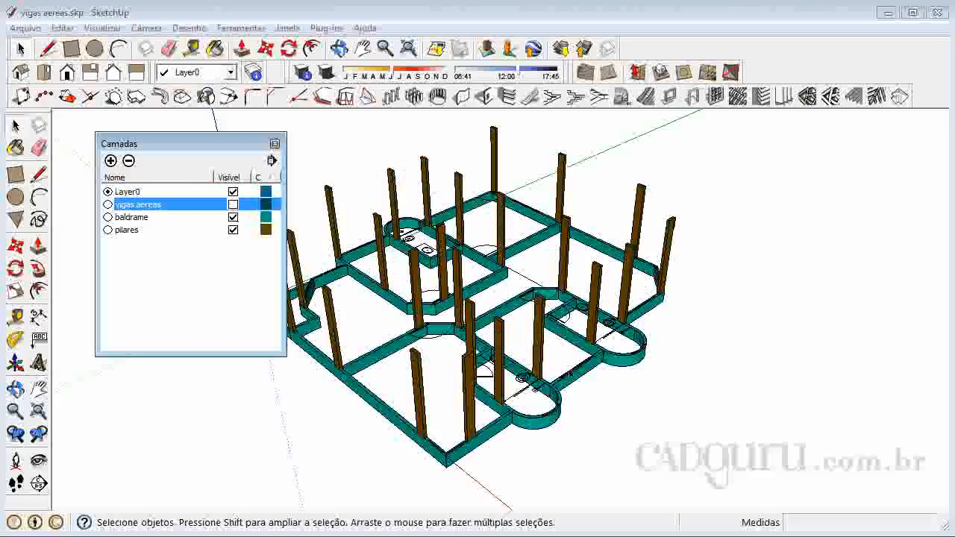
pyautogui.click(233, 205)
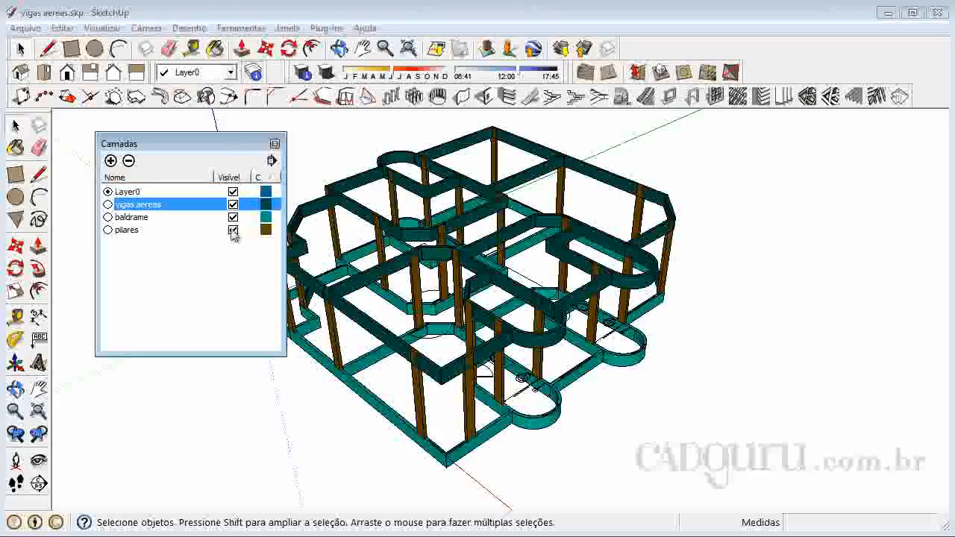
pyautogui.click(233, 217)
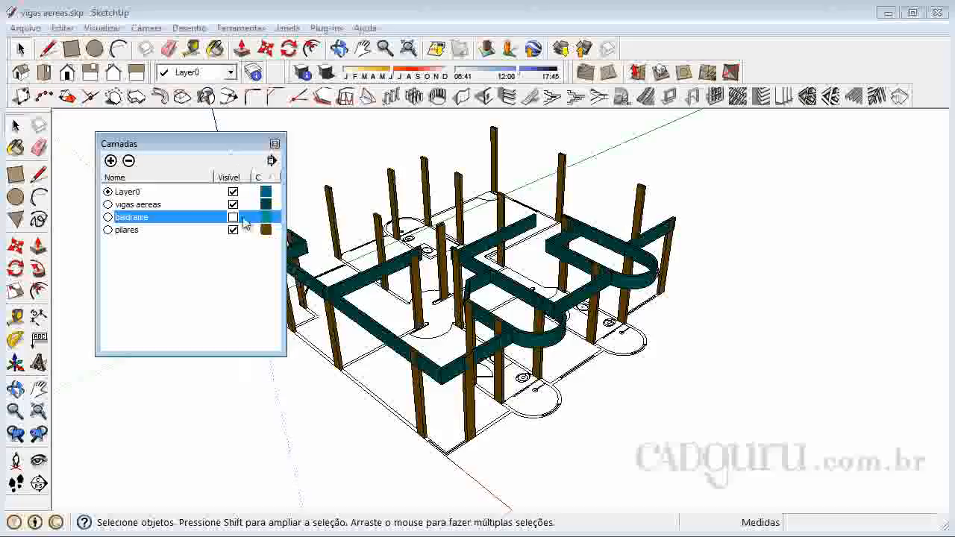
pyautogui.click(233, 217)
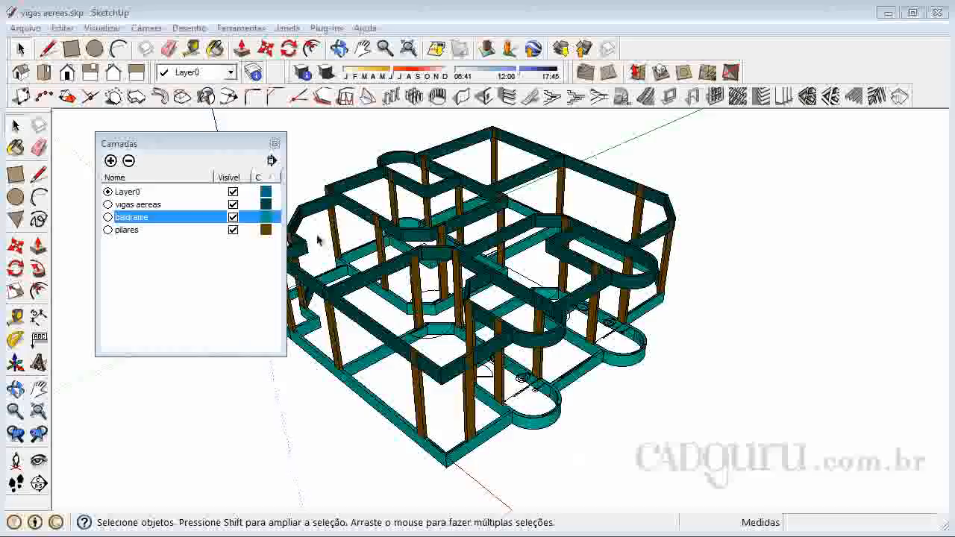
pyautogui.click(274, 143)
# Examine the completed structure from low and raised viewpoints on the side with the rounded bathrooms and chamfered corner.
pyautogui.click(15, 389)
pyautogui.moveTo(556, 369); pyautogui.dragTo(547, 282)
pyautogui.scroll(6, 547, 282)
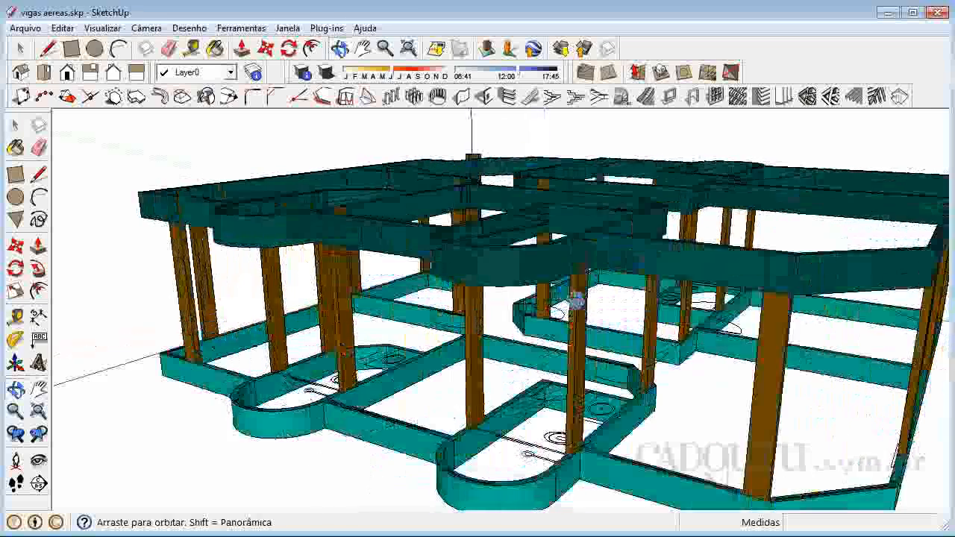
pyautogui.scroll(-5, 577, 301)
pyautogui.scroll(3, 680, 259)
pyautogui.moveTo(680, 259); pyautogui.dragTo(484, 211)
pyautogui.moveTo(781, 302); pyautogui.dragTo(757, 255)
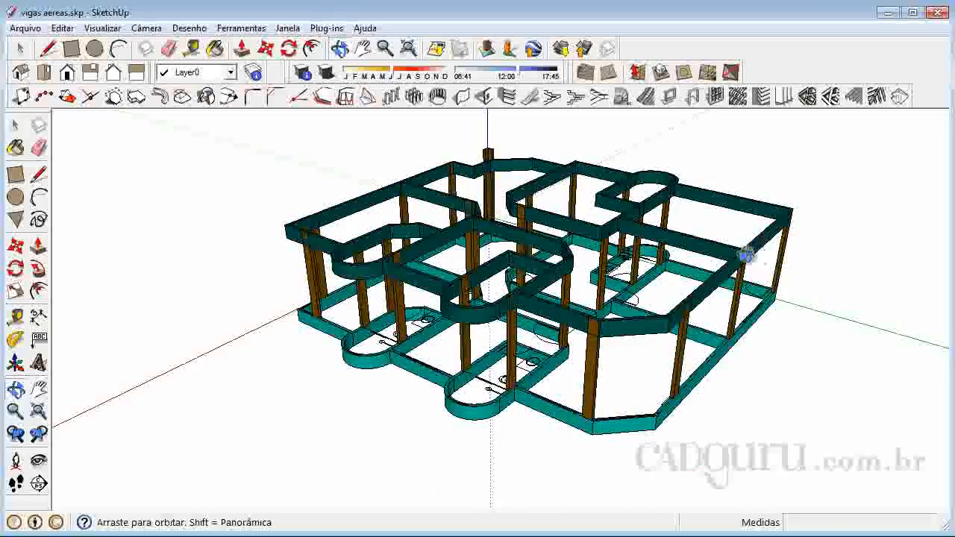
pyautogui.scroll(2, 658, 208)
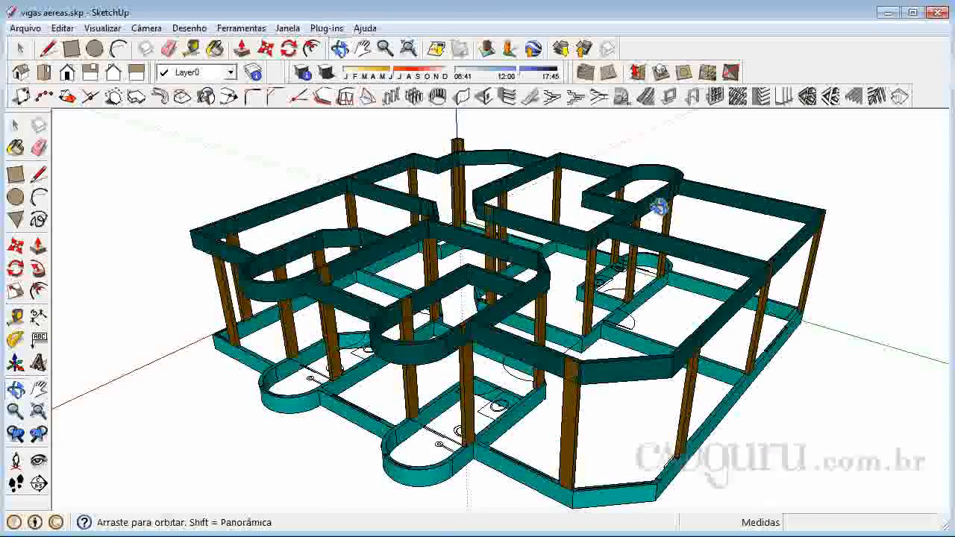